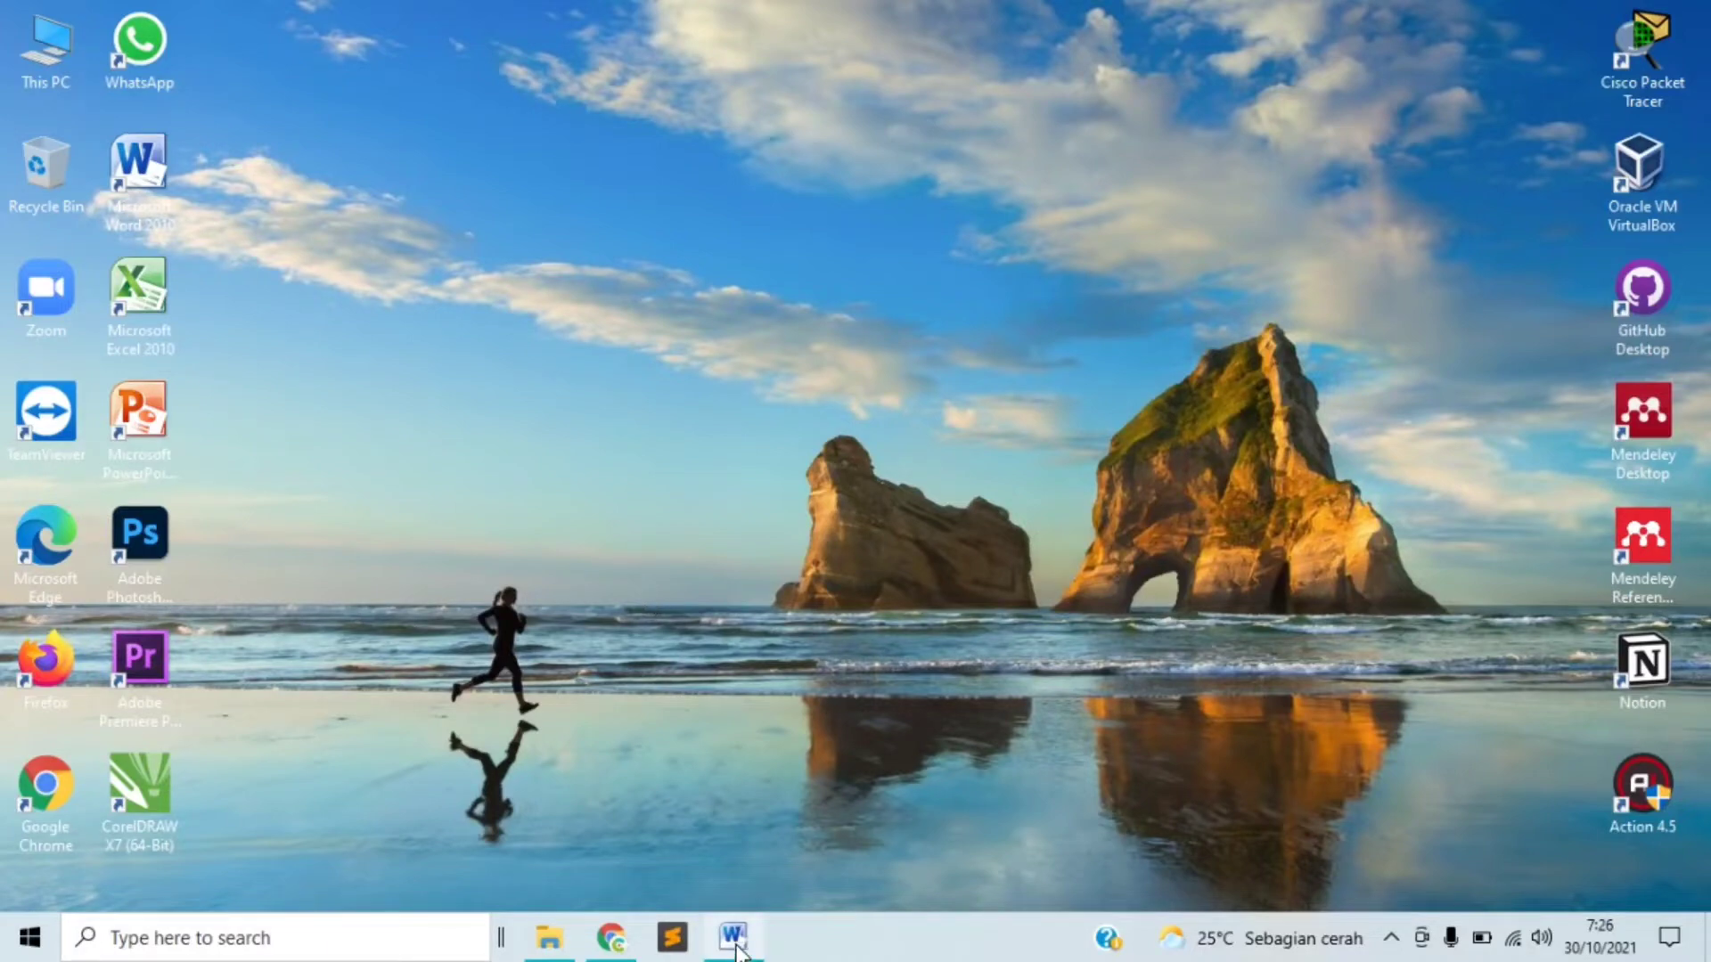
# Switch to Document1 in Microsoft Word and place the cursor in the first paragraph's line about "pengaksesan berbagai macam".
pyautogui.moveTo(739, 951)
pyautogui.click(732, 829)
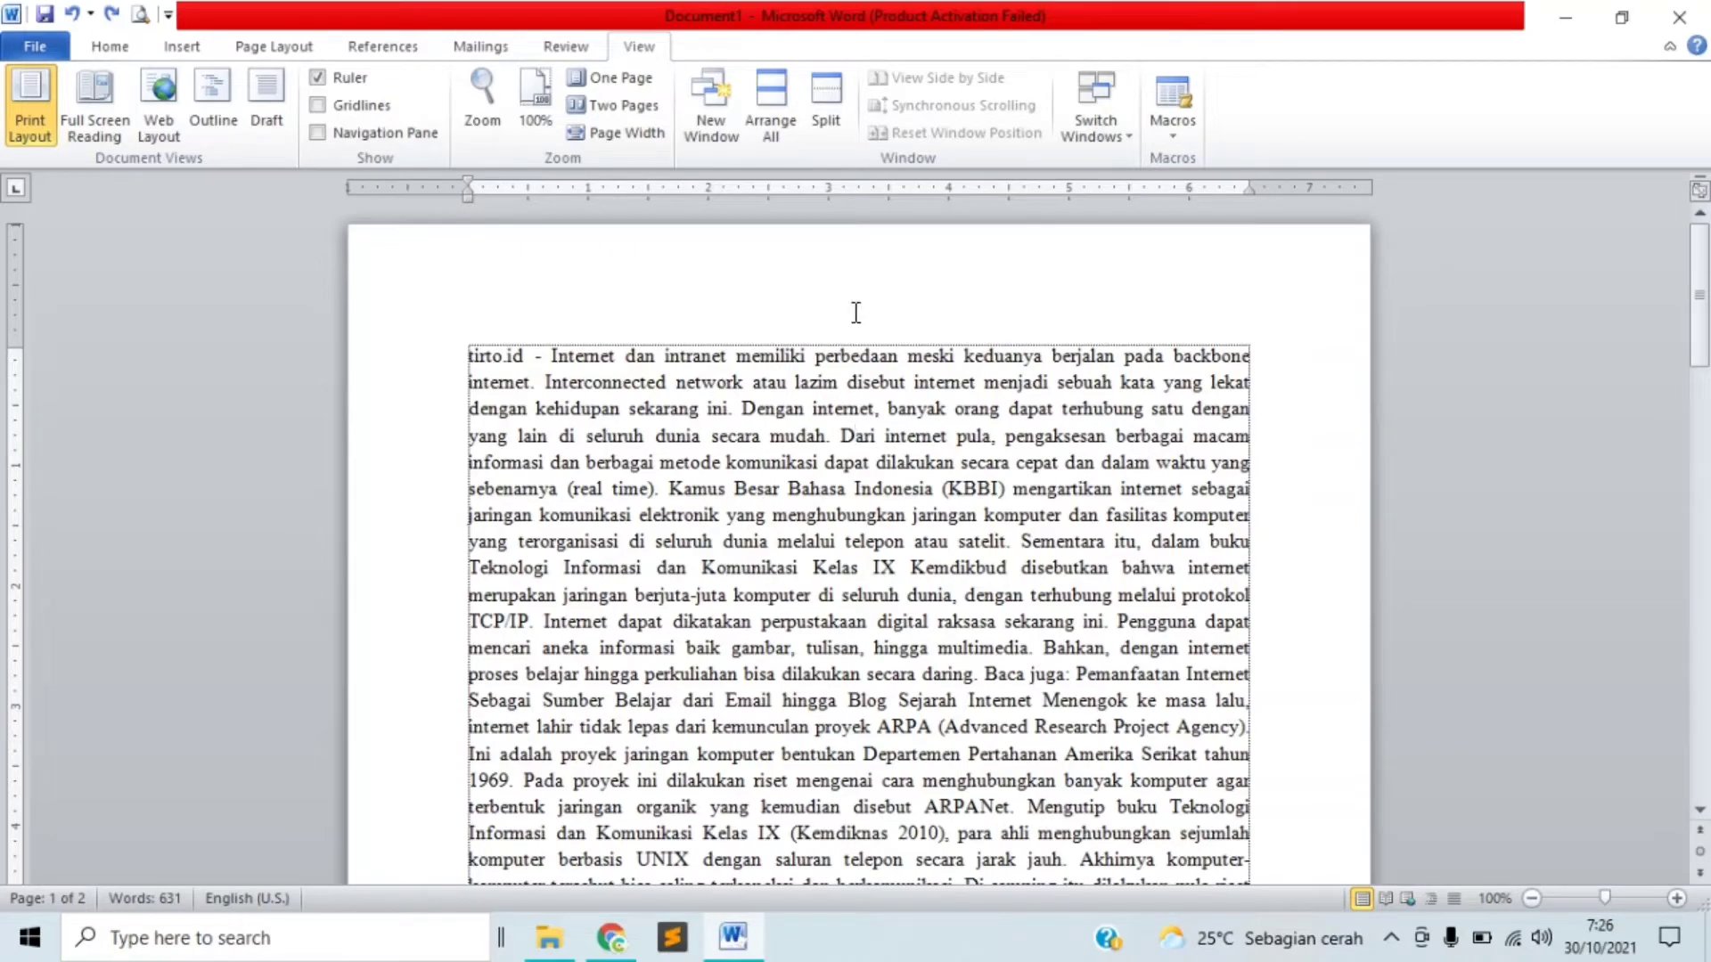
pyautogui.click(111, 54)
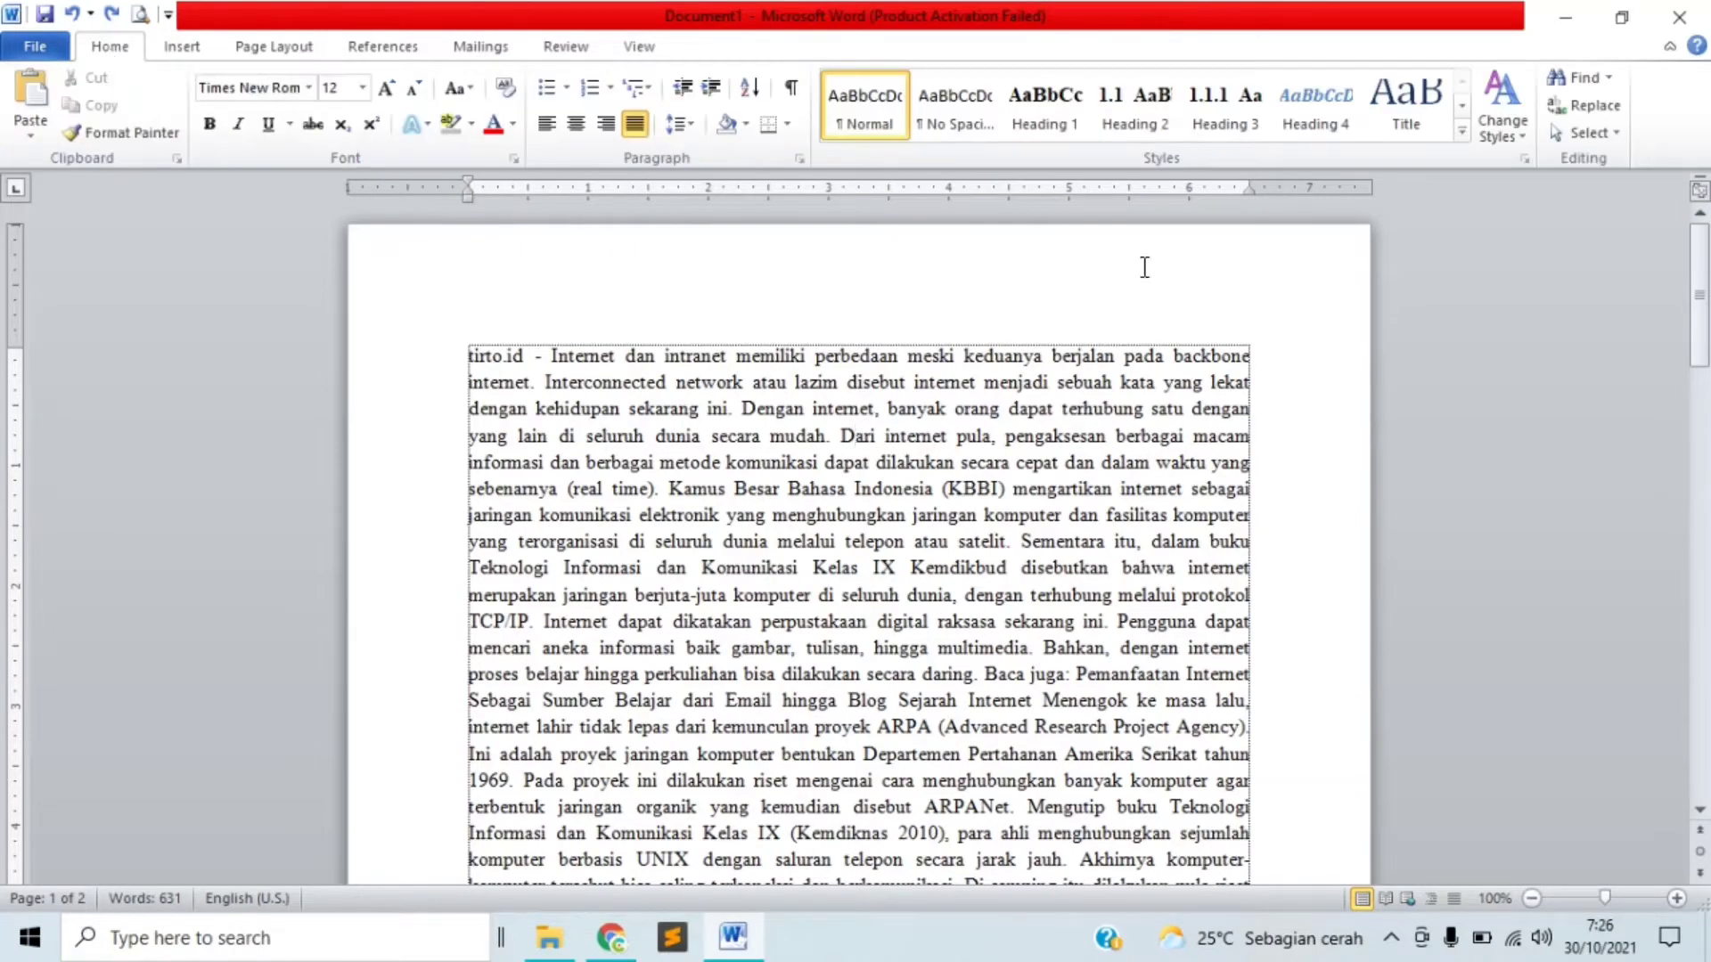
pyautogui.moveTo(1707, 322)
pyautogui.mouseDown()
pyautogui.moveTo(1708, 469)
pyautogui.moveTo(1707, 327)
pyautogui.moveTo(1707, 344)
pyautogui.mouseUp()
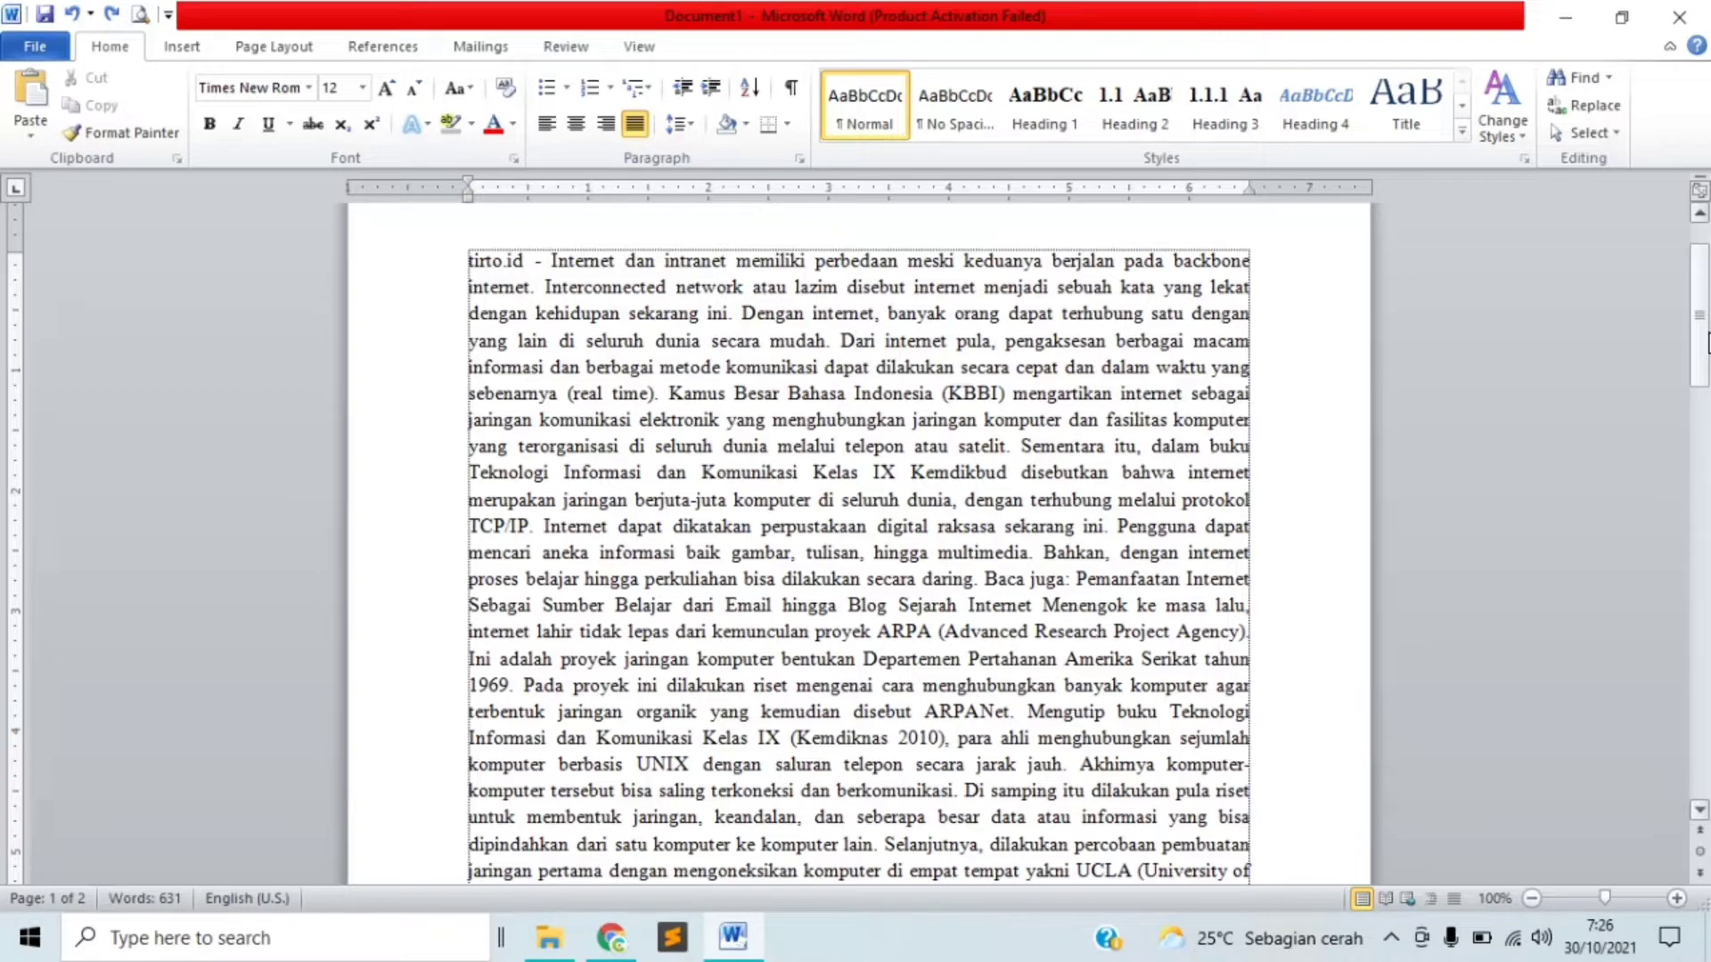
pyautogui.click(1081, 341)
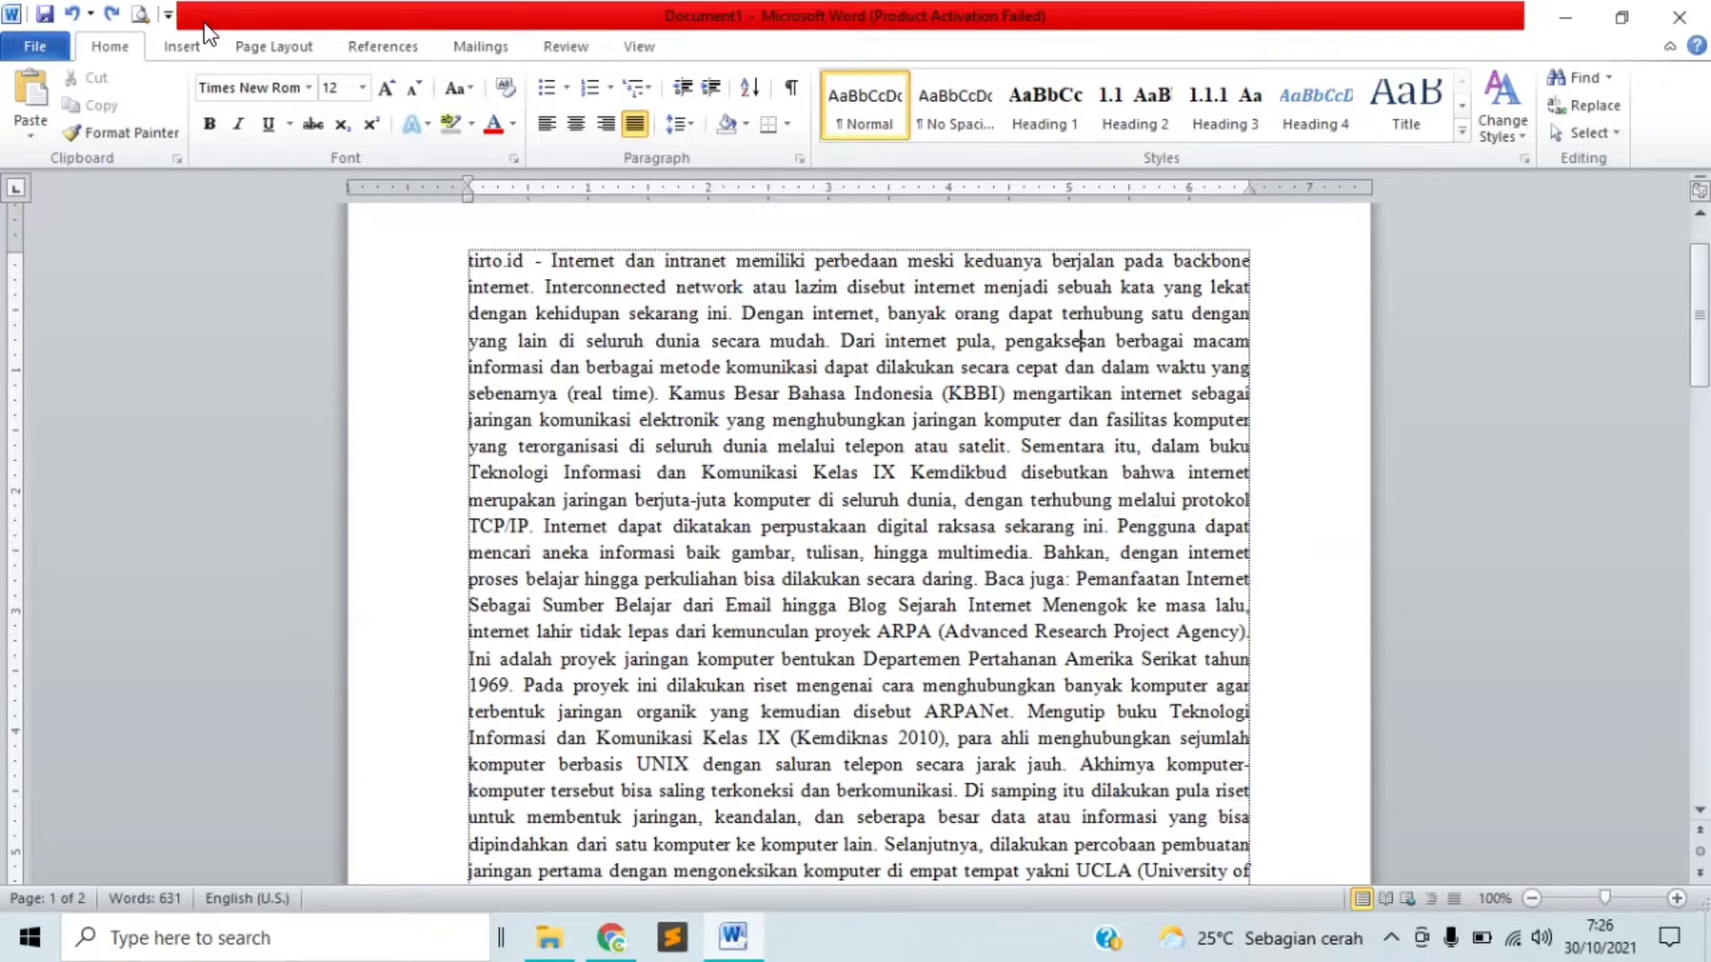
# Open the clip art collection and list all media file types with an empty search term.
pyautogui.click(177, 47)
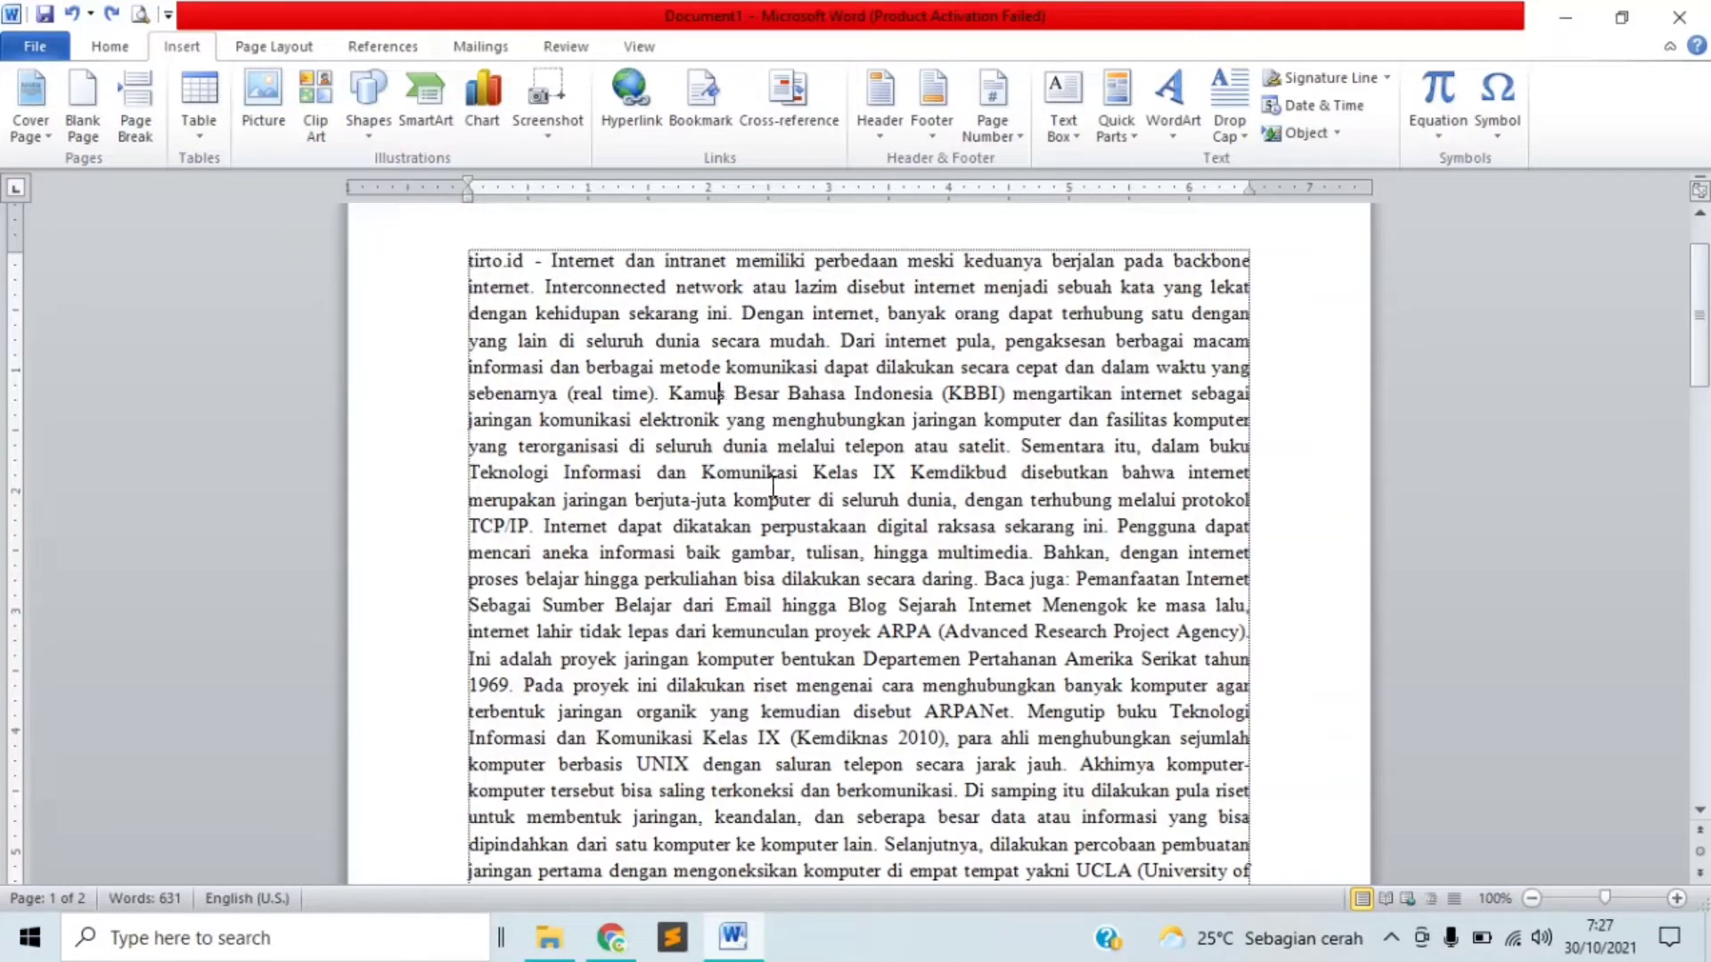
pyautogui.click(336, 125)
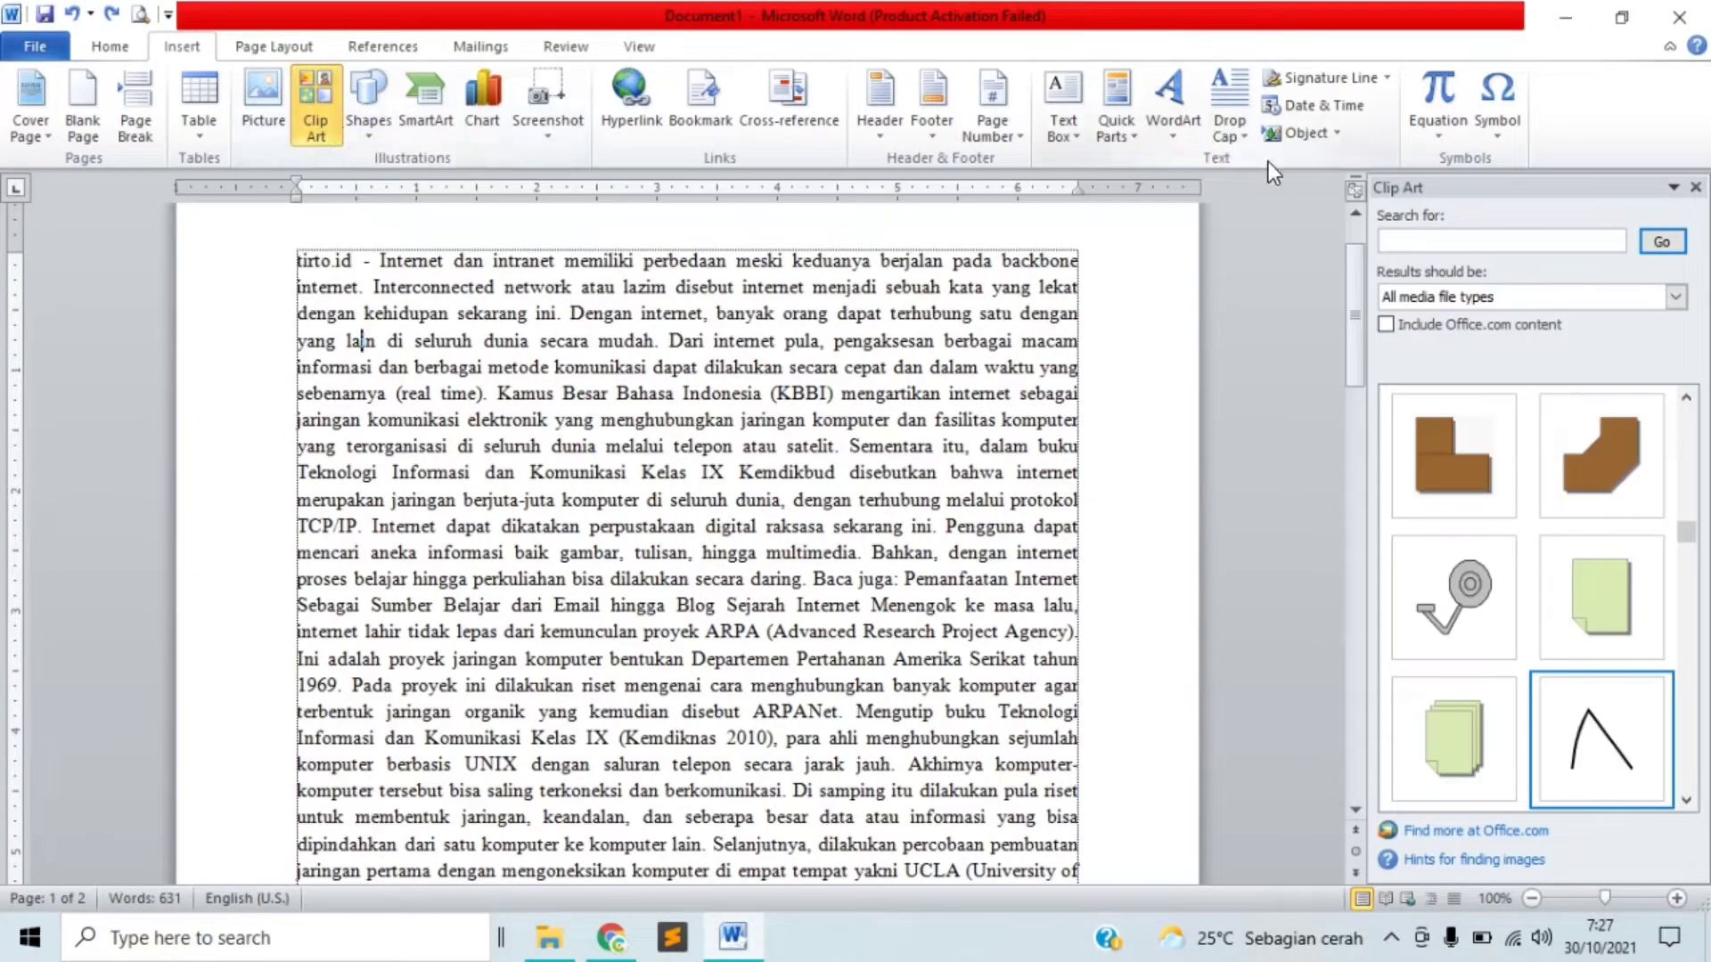
pyautogui.moveTo(1657, 501)
pyautogui.moveTo(1684, 534); pyautogui.dragTo(1667, 402)
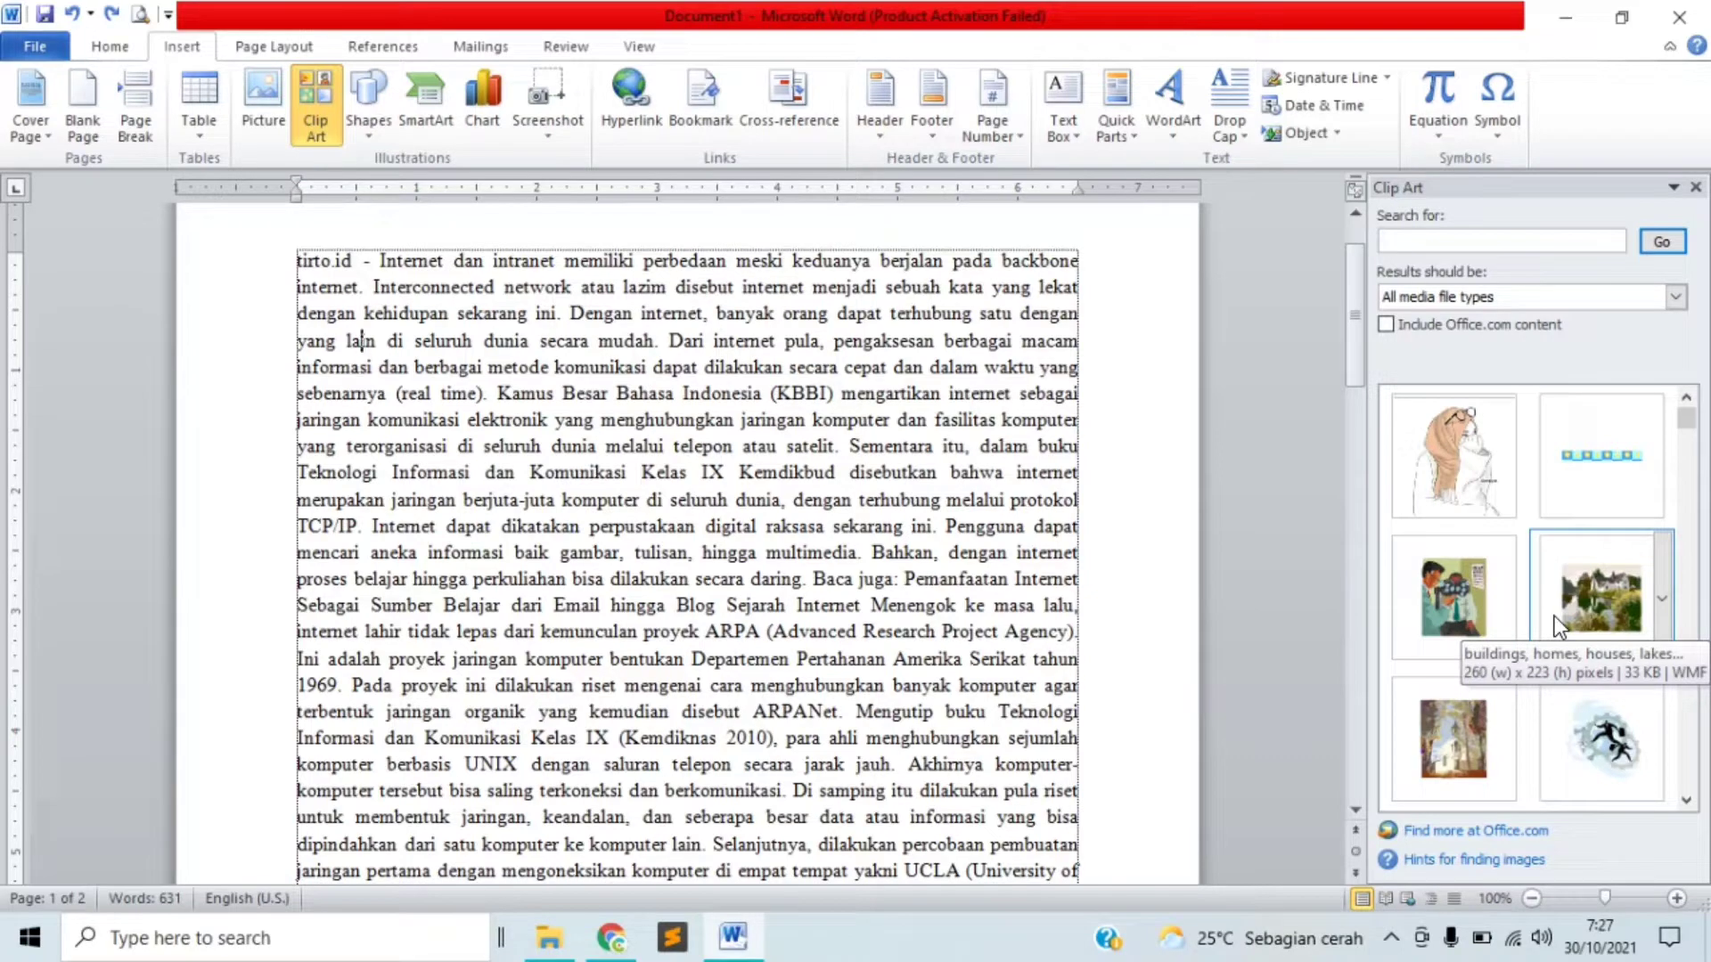
pyautogui.click(1661, 246)
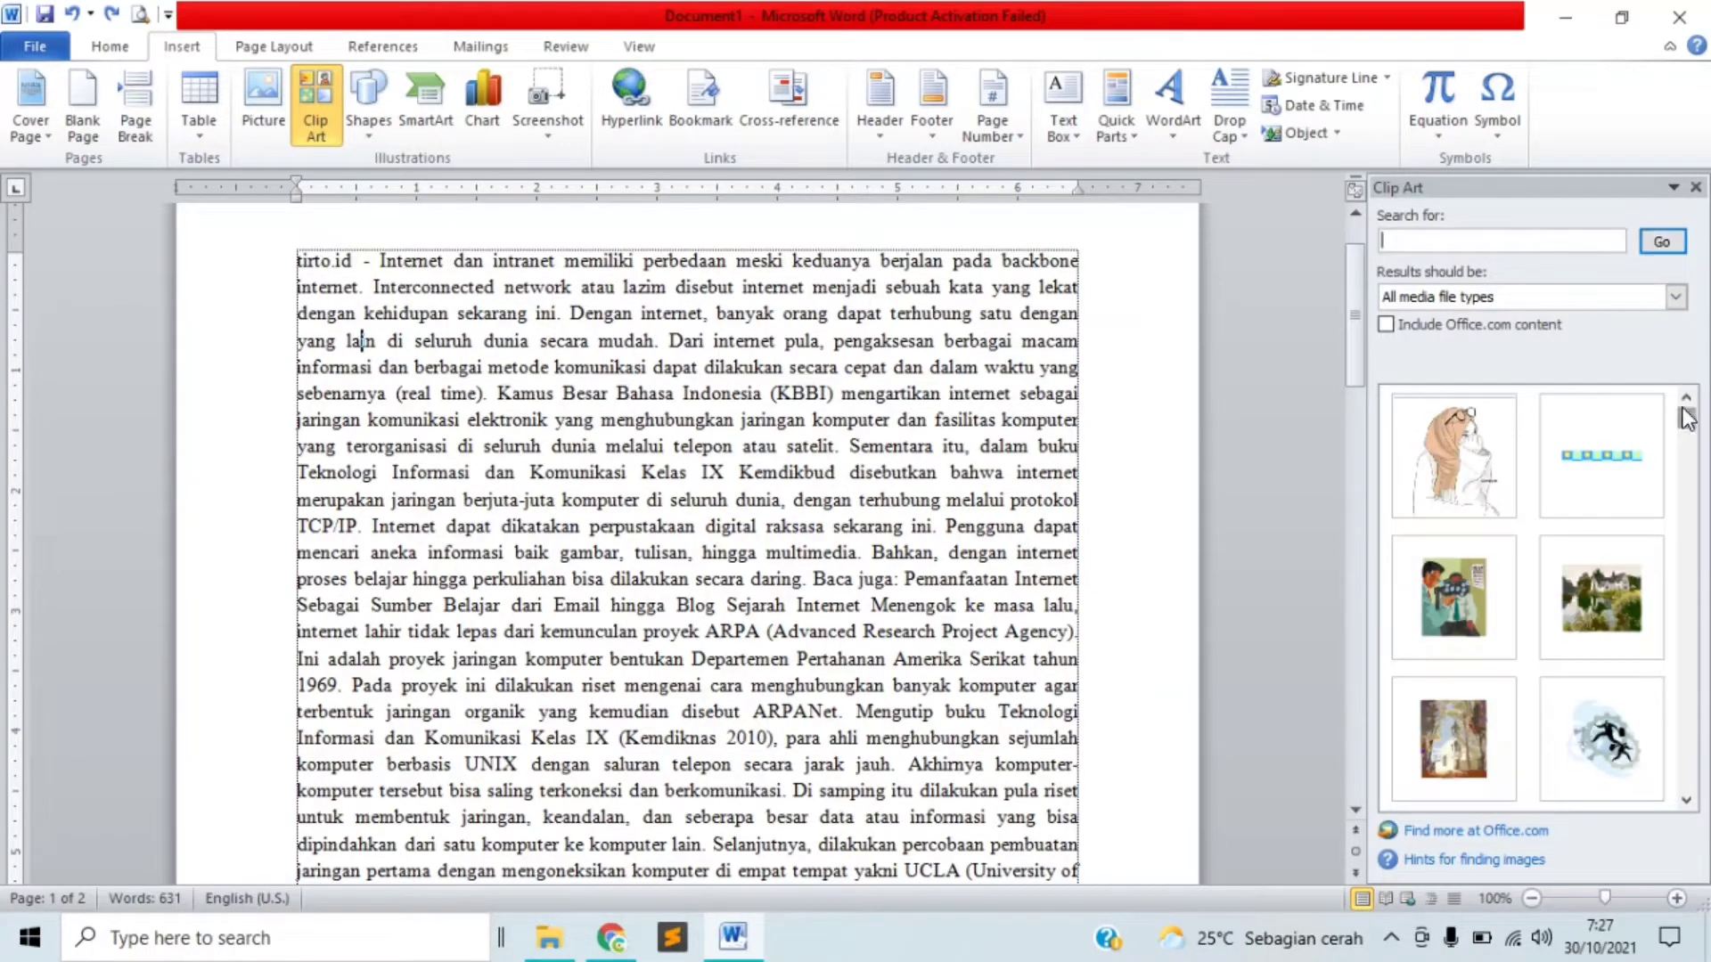
# Find the clip art of an open book above a reading head and insert it into the paragraph.
pyautogui.moveTo(1688, 421); pyautogui.dragTo(1685, 506)
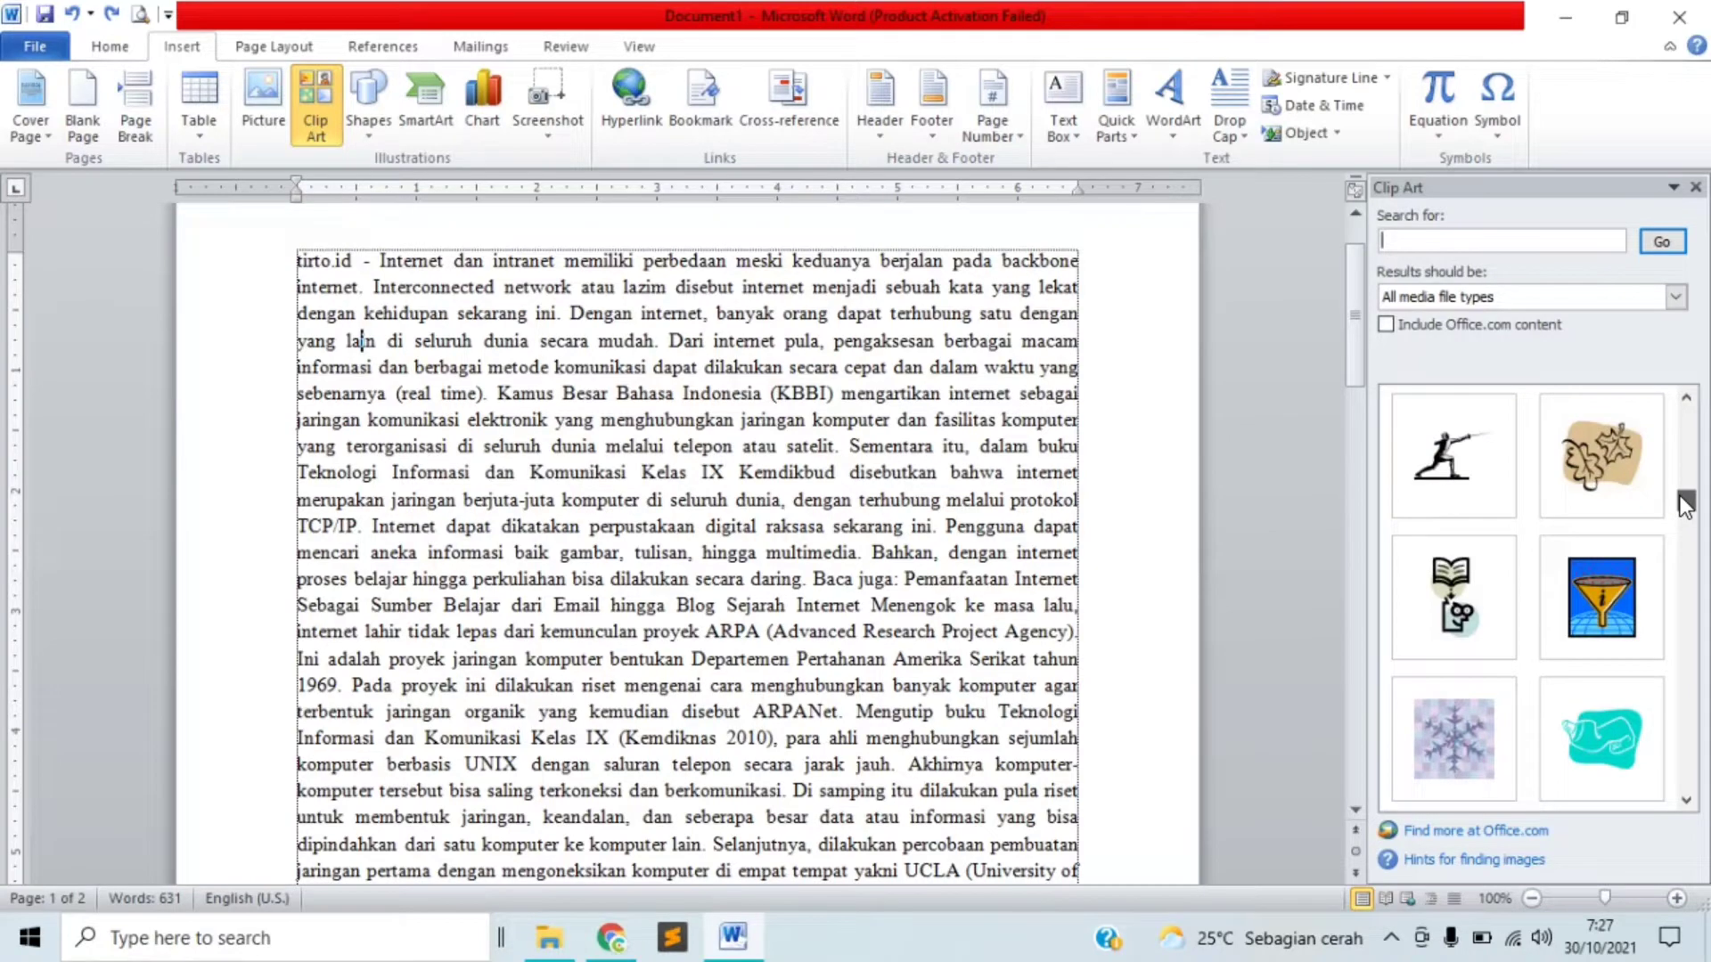
pyautogui.moveTo(1687, 503); pyautogui.dragTo(1686, 505)
pyautogui.click(1472, 585)
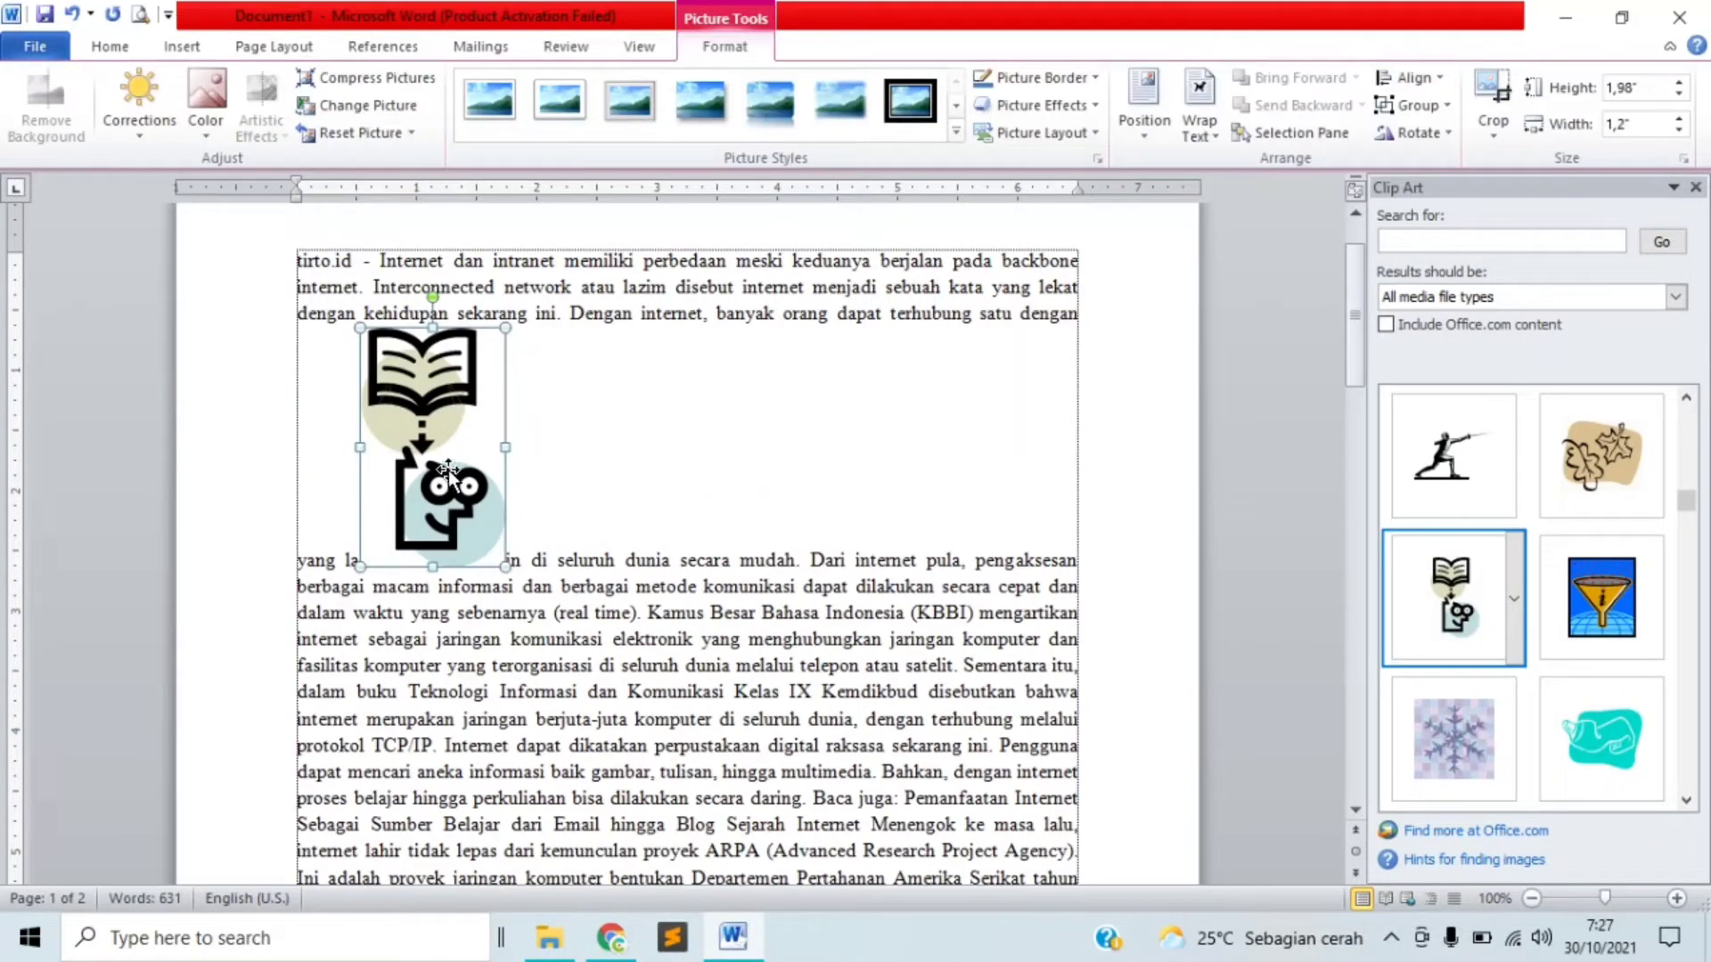
# Move the book-and-head picture down within the paragraph to just after the words "Kelas IX".
pyautogui.moveTo(448, 470); pyautogui.dragTo(610, 648)
pyautogui.moveTo(550, 571); pyautogui.dragTo(697, 721)
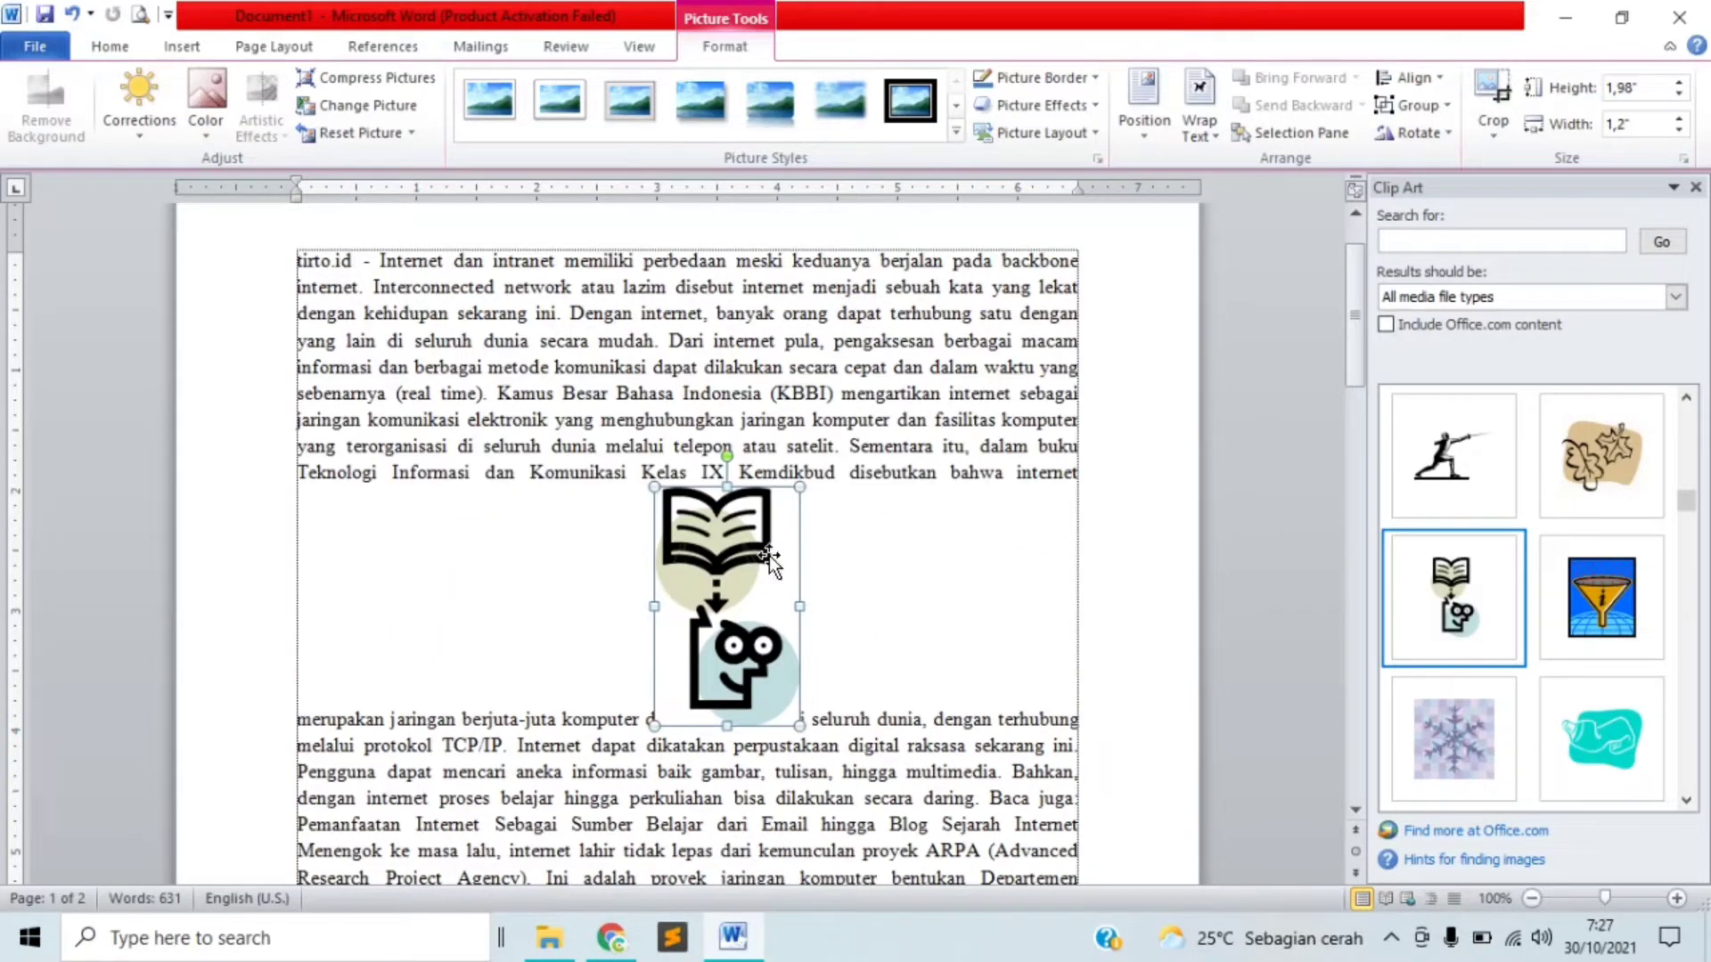
pyautogui.moveTo(769, 555); pyautogui.dragTo(737, 473)
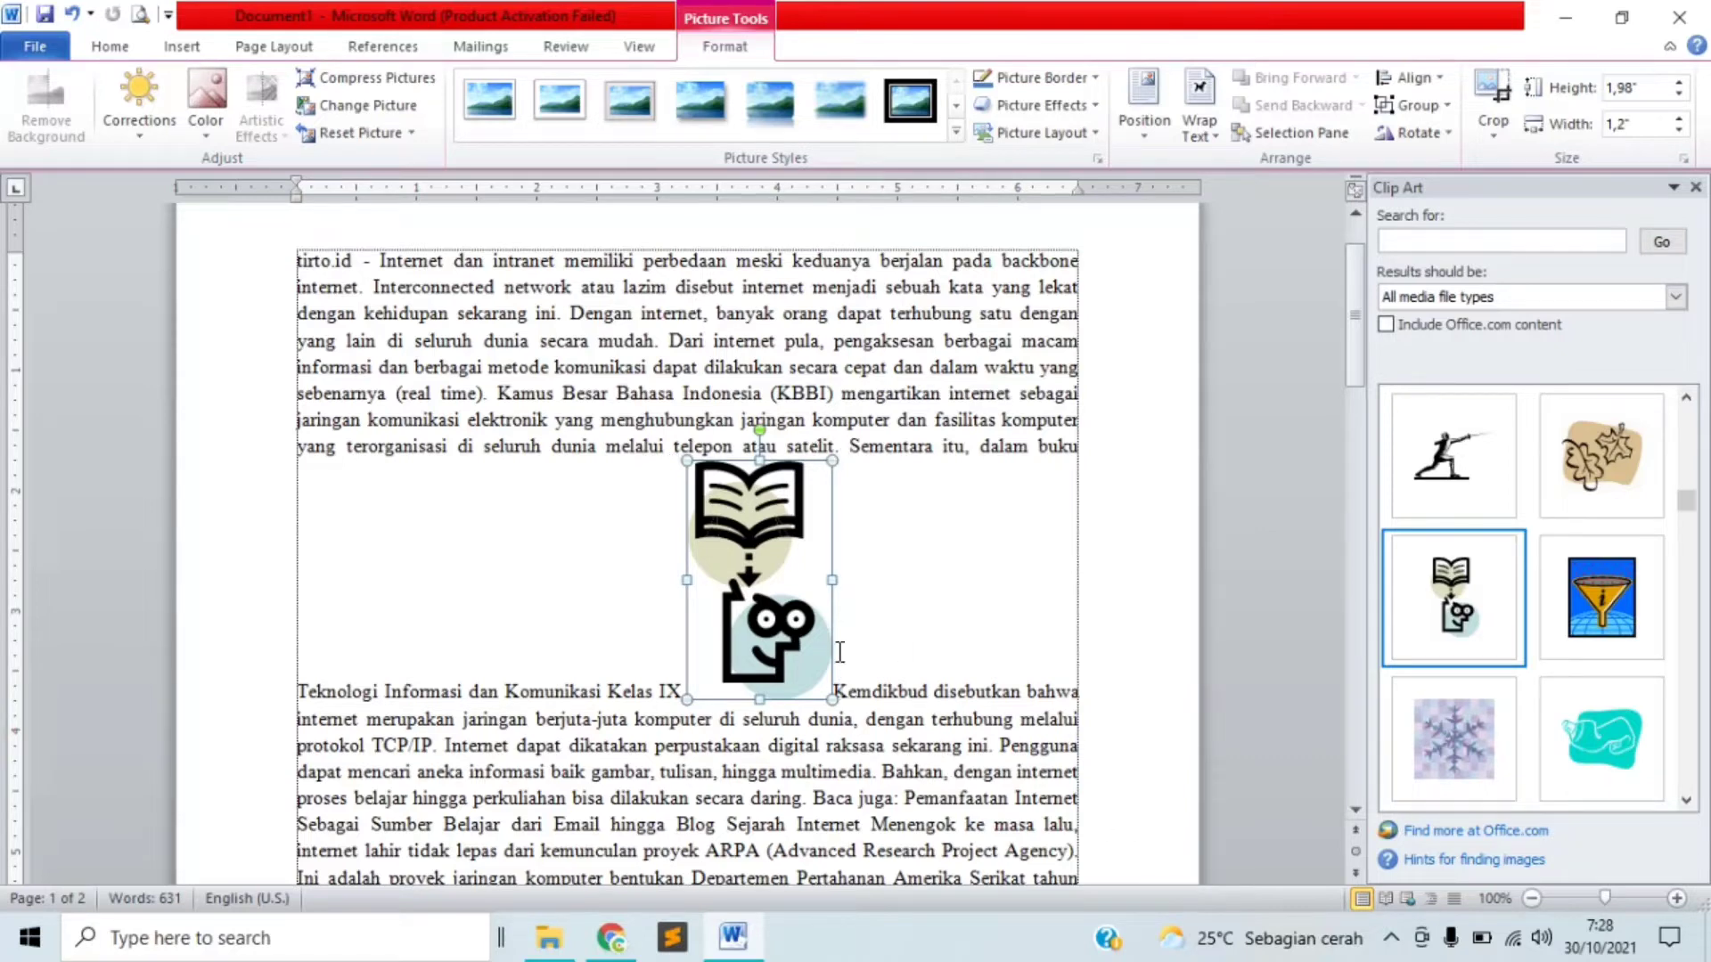
# Deselect the book-and-head picture, then reselect it and show its picture formatting options.
pyautogui.click(912, 535)
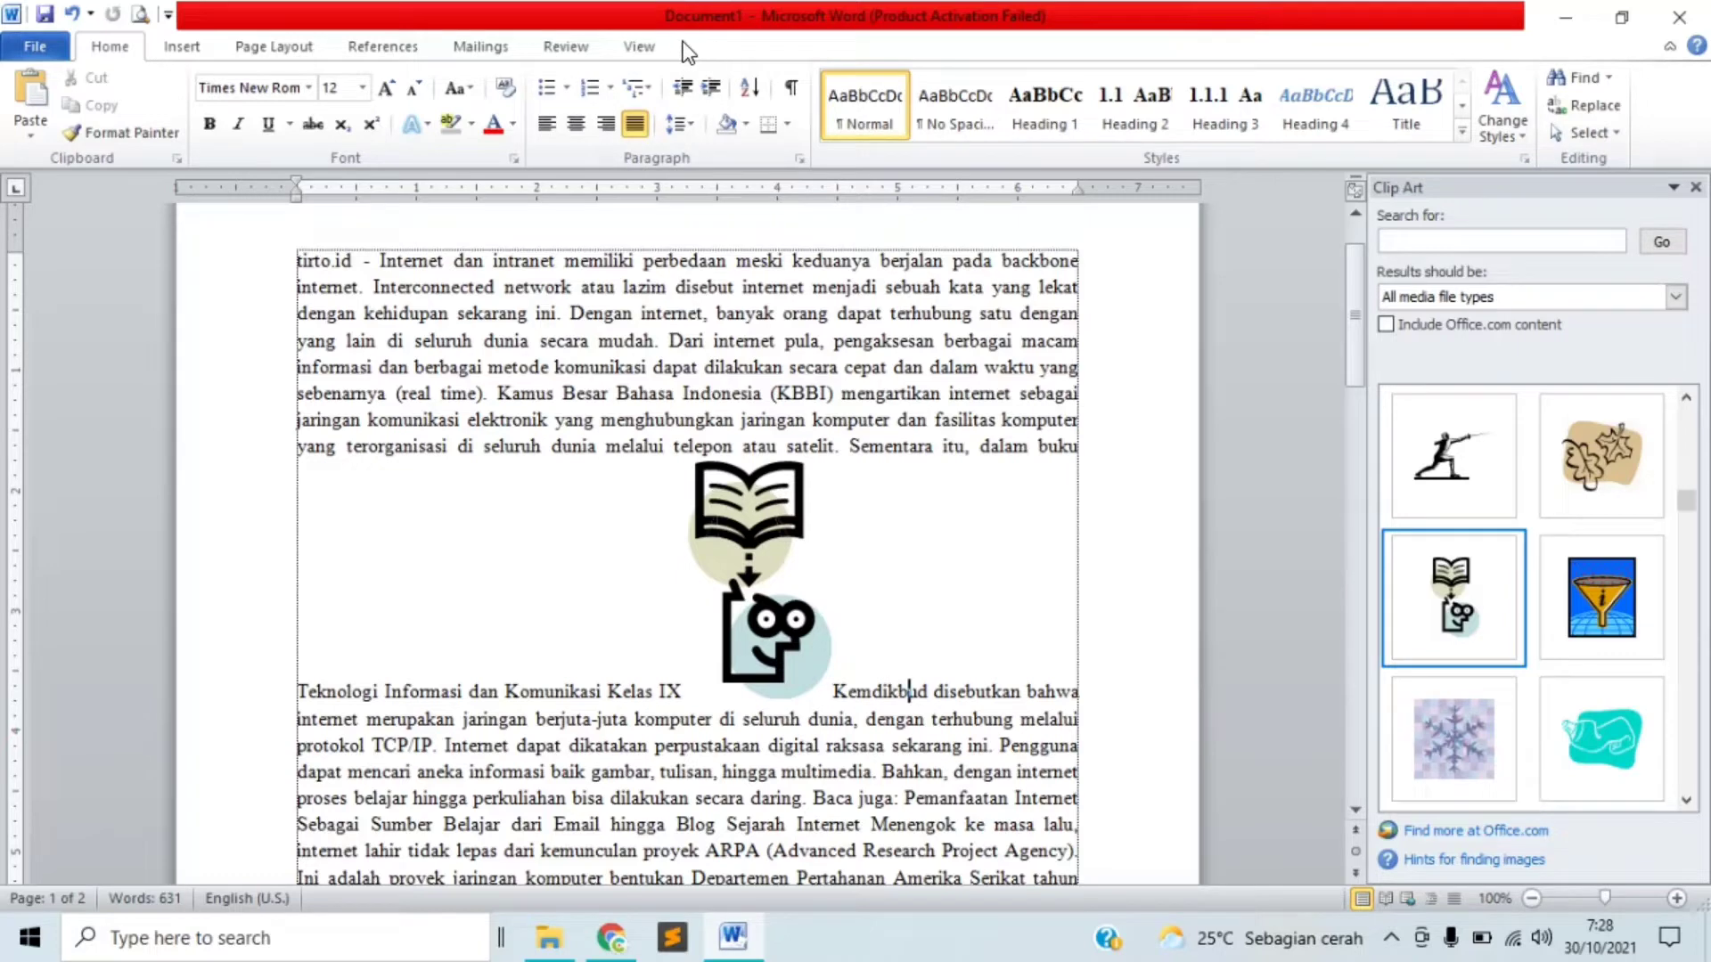
pyautogui.click(764, 547)
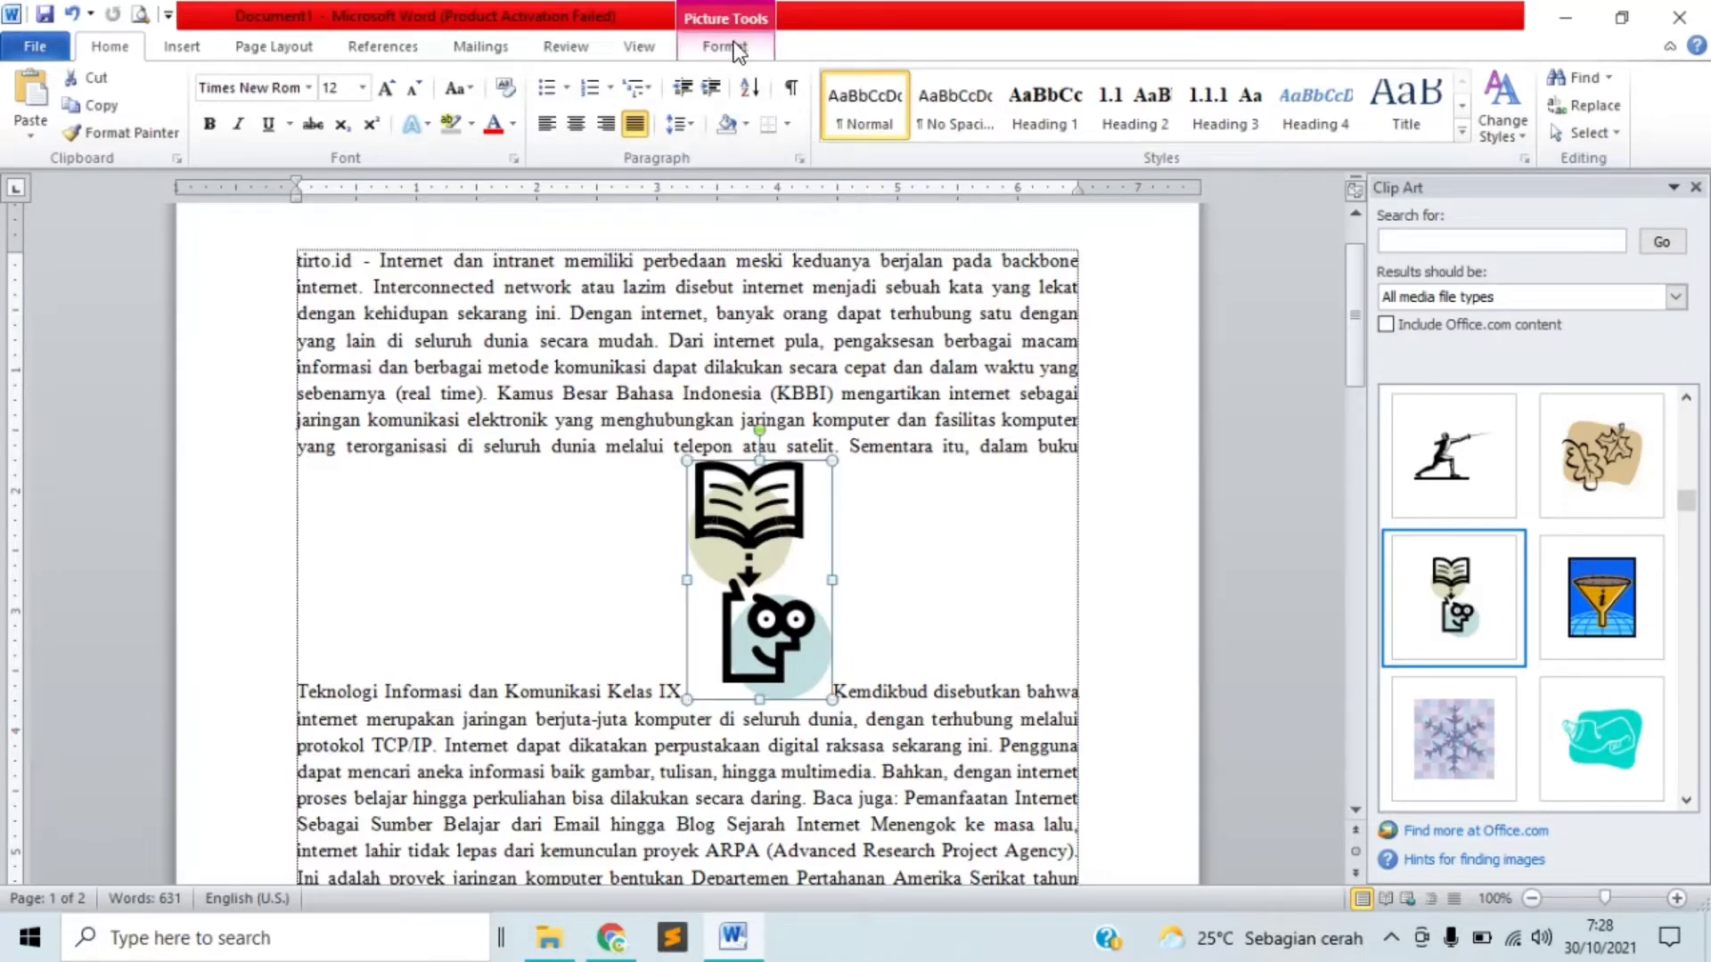
pyautogui.click(737, 45)
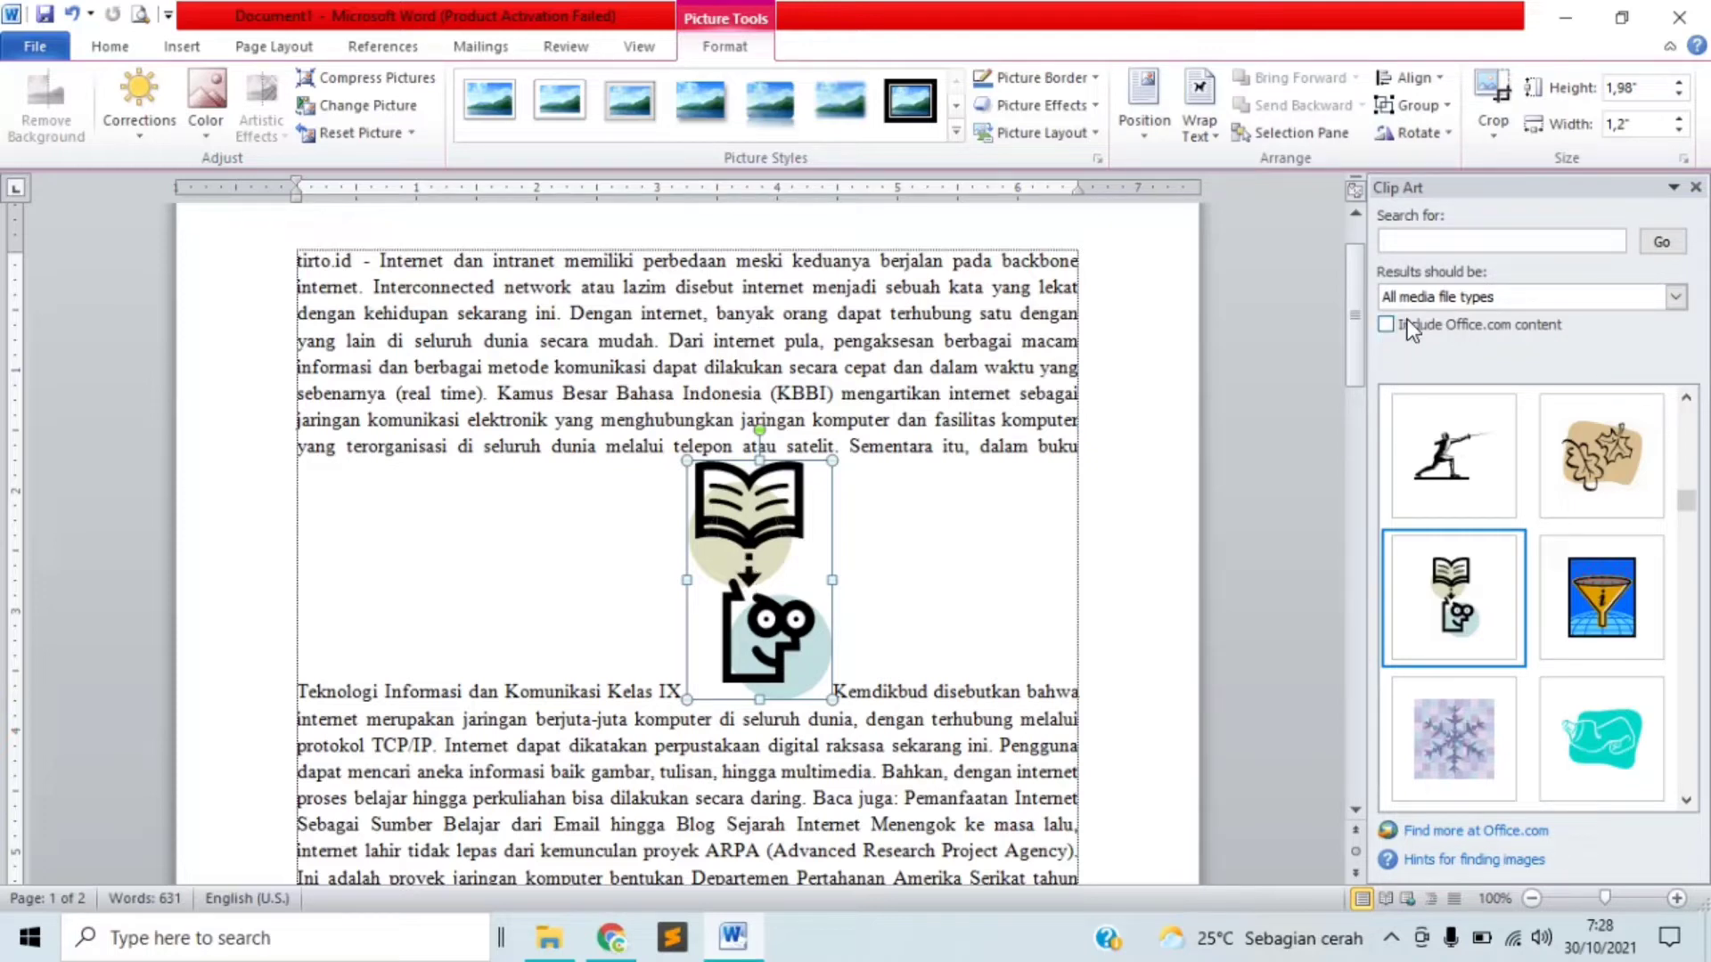
# Move the book-and-head picture within the text lines into the word "jaringan" after "merupakan".
pyautogui.moveTo(1360, 316)
pyautogui.mouseDown()
pyautogui.moveTo(1373, 359)
pyautogui.moveTo(1365, 325)
pyautogui.mouseUp()
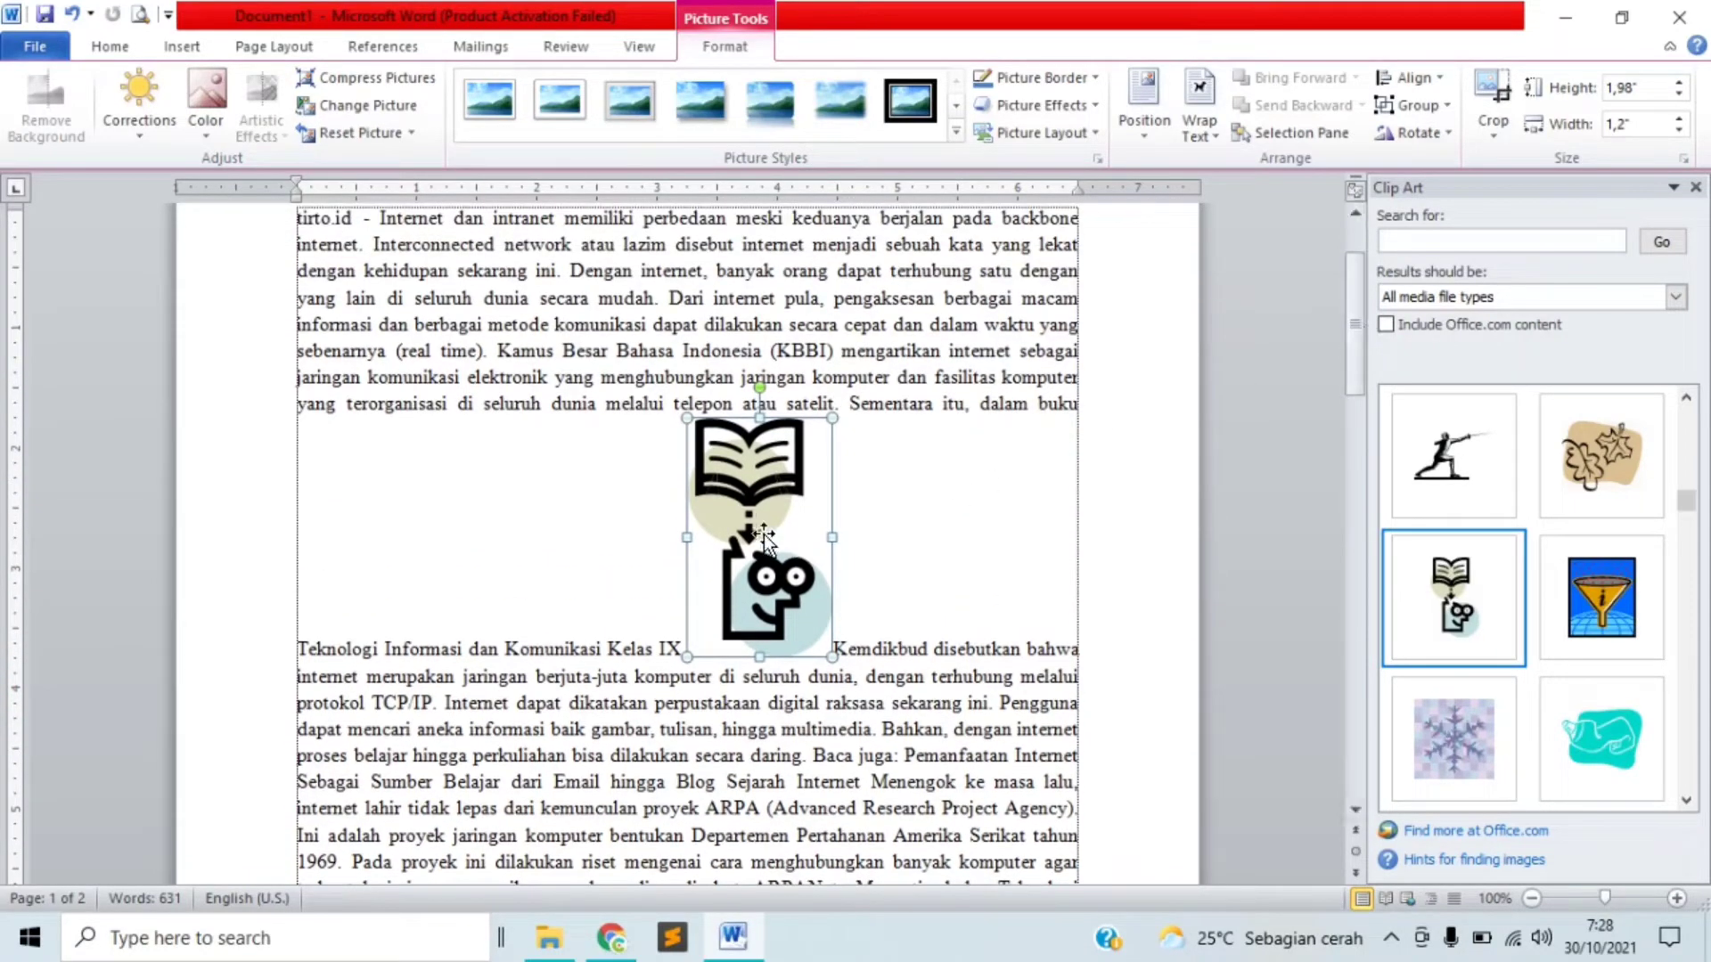
pyautogui.moveTo(758, 530); pyautogui.dragTo(565, 453)
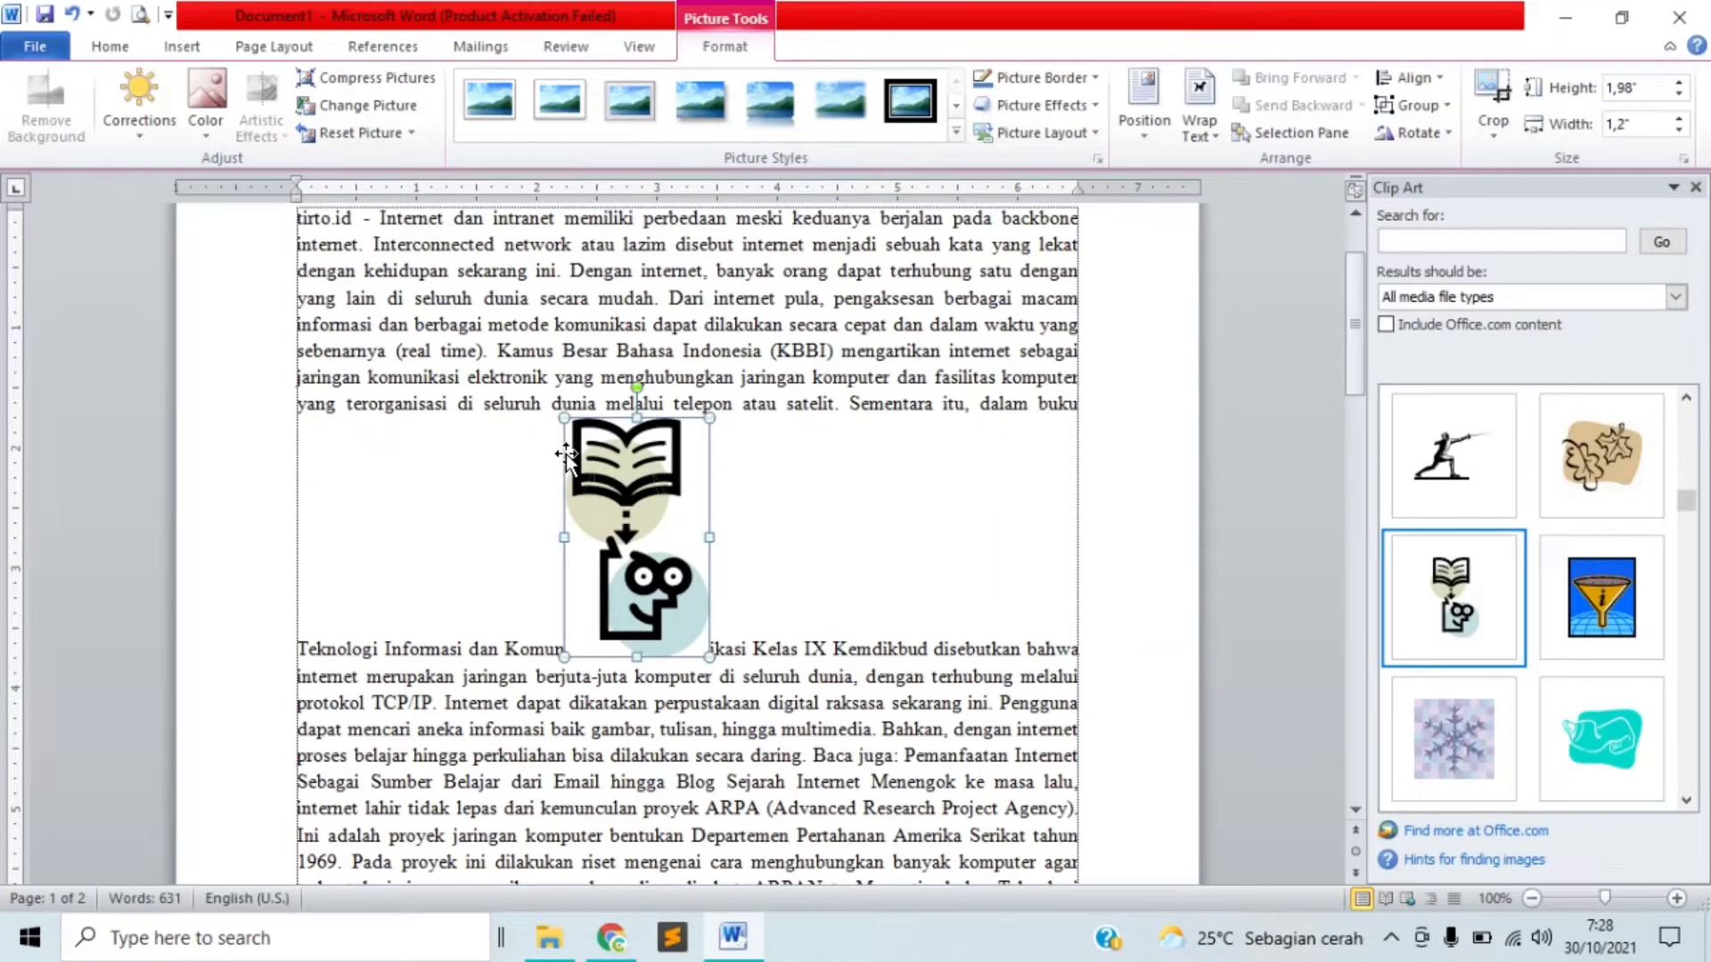
pyautogui.moveTo(566, 454); pyautogui.dragTo(488, 667)
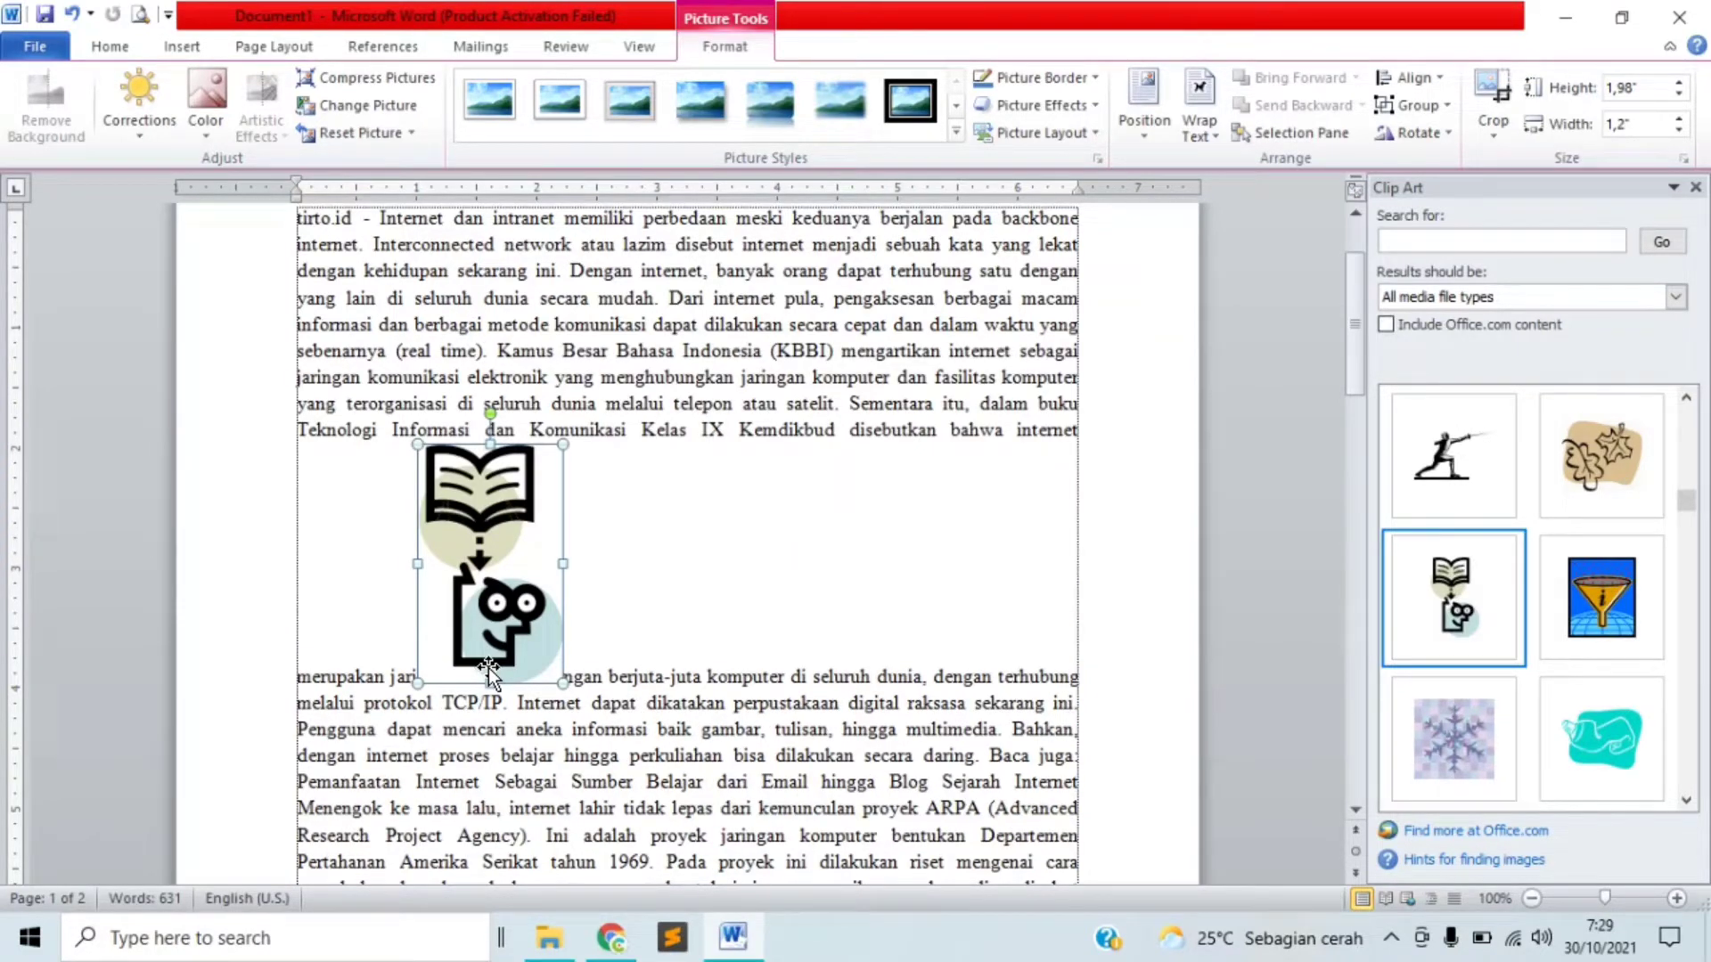
pyautogui.moveTo(488, 668); pyautogui.dragTo(451, 668)
# Set the book-and-head picture's text wrapping to In Line with Text and deselect it.
pyautogui.click(1190, 127)
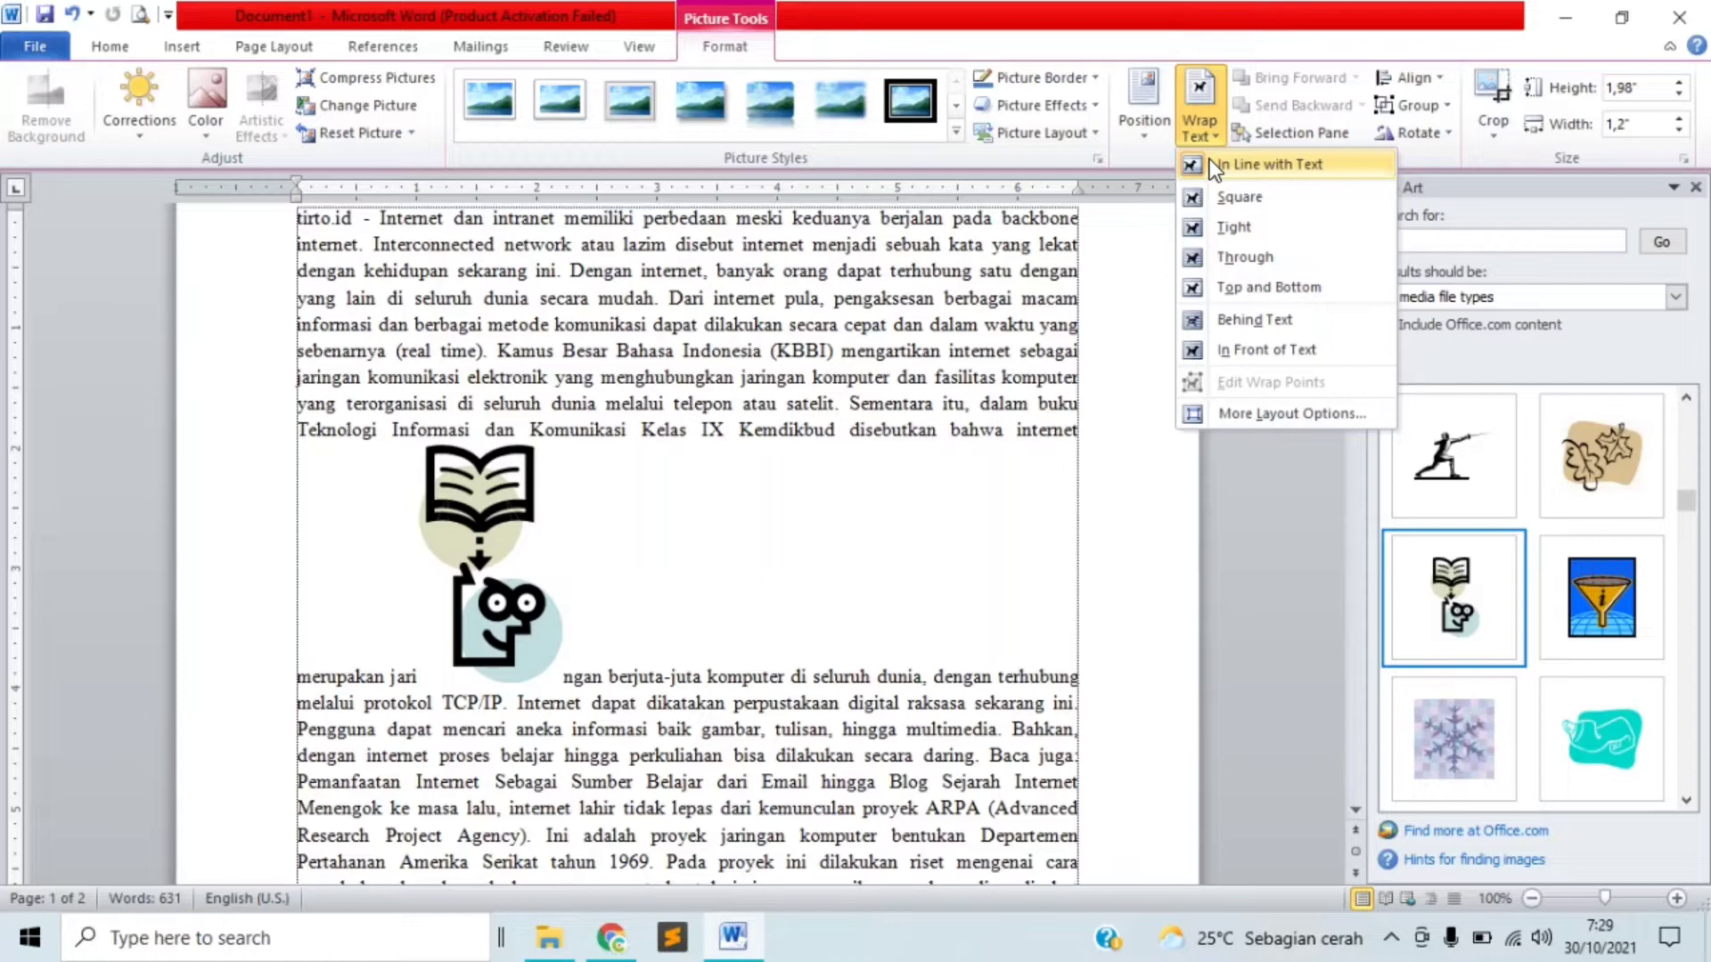
pyautogui.click(1294, 167)
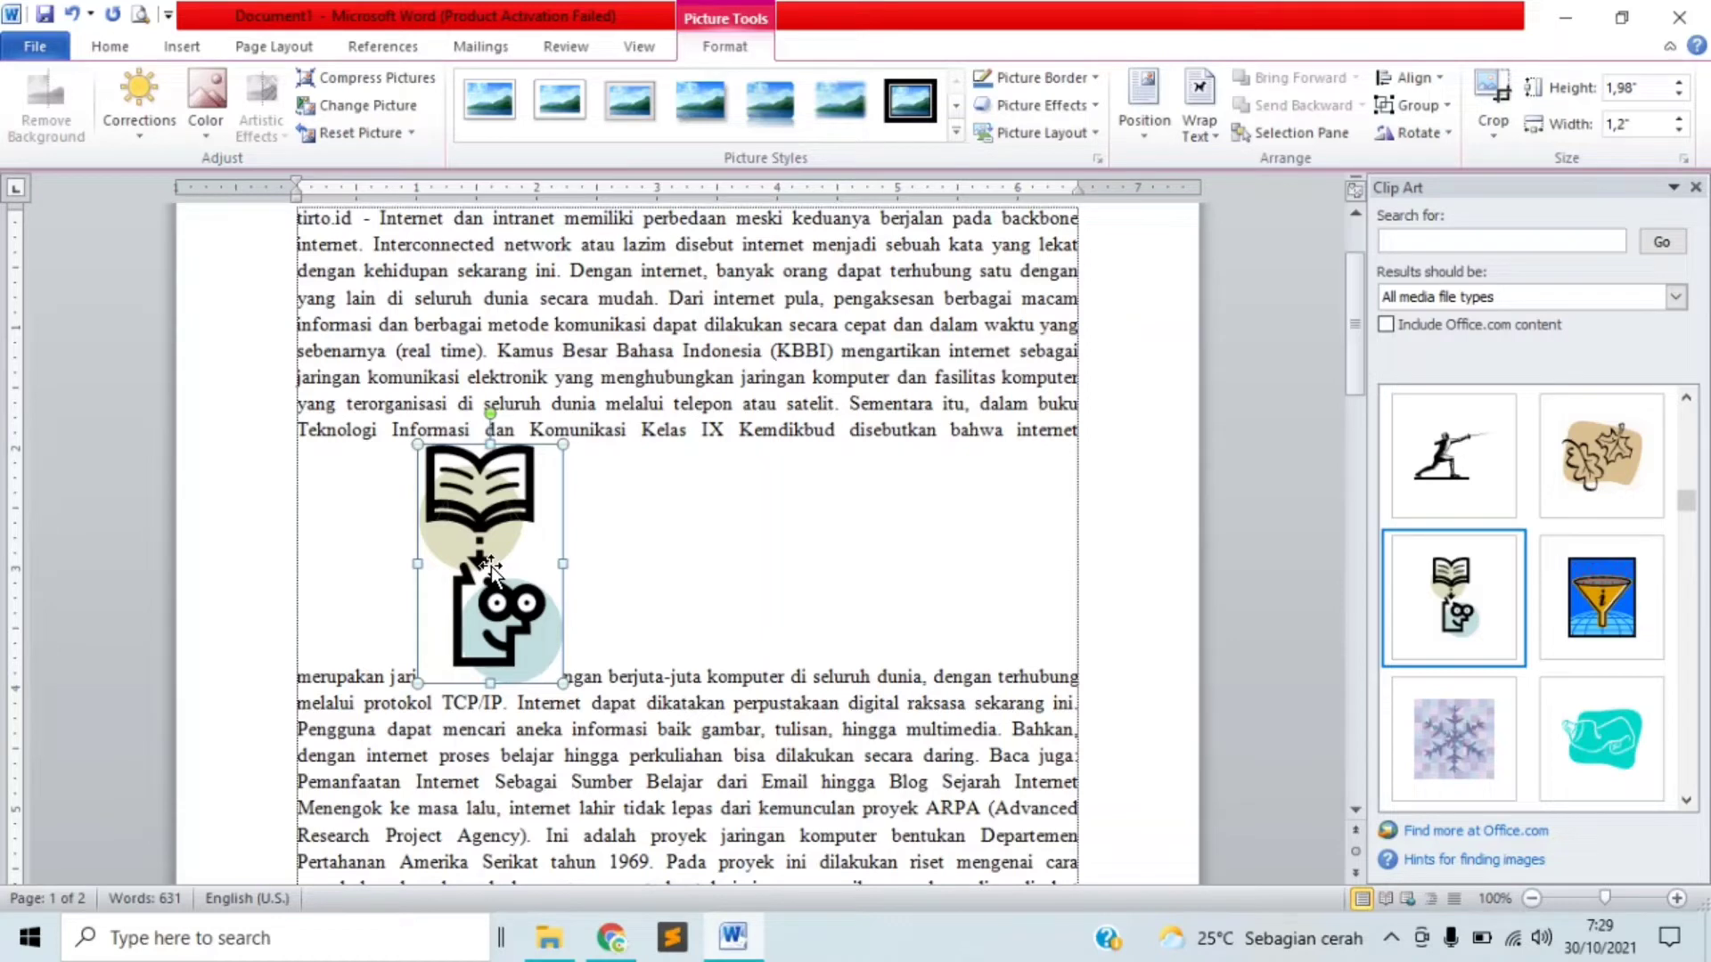
pyautogui.click(730, 666)
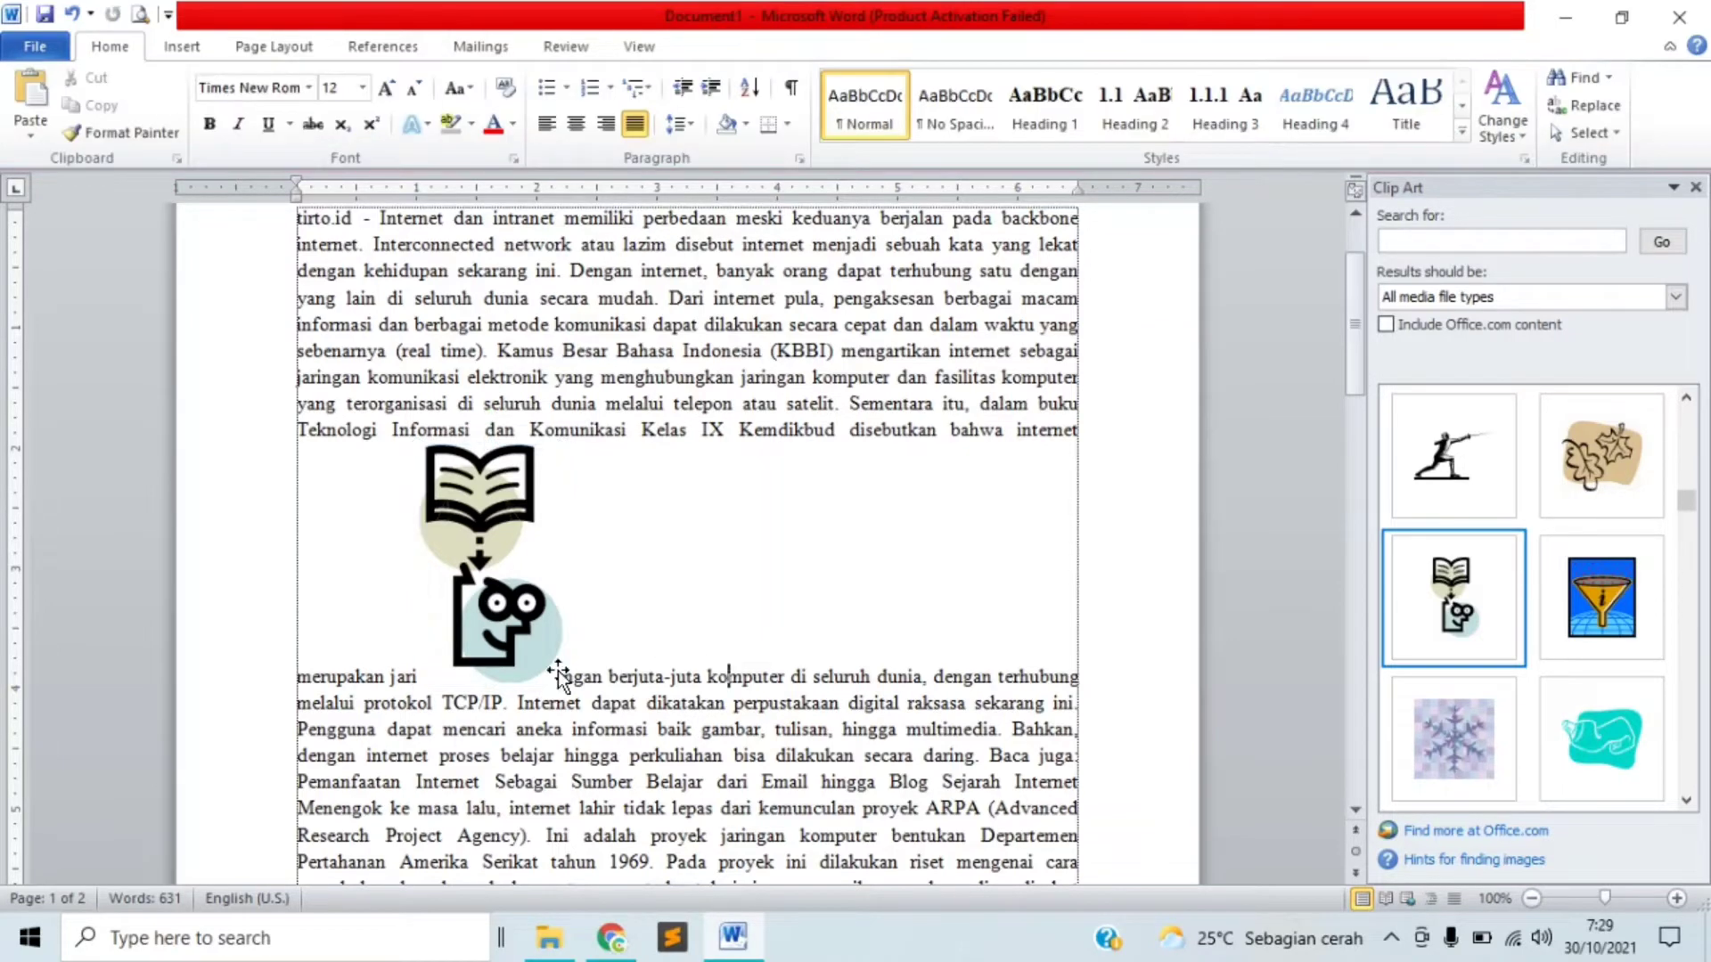
# Highlight the whole text line containing the picture to examine its in-line placement, and clear the selection.
pyautogui.click(525, 665)
pyautogui.click(373, 678)
pyautogui.click(244, 691)
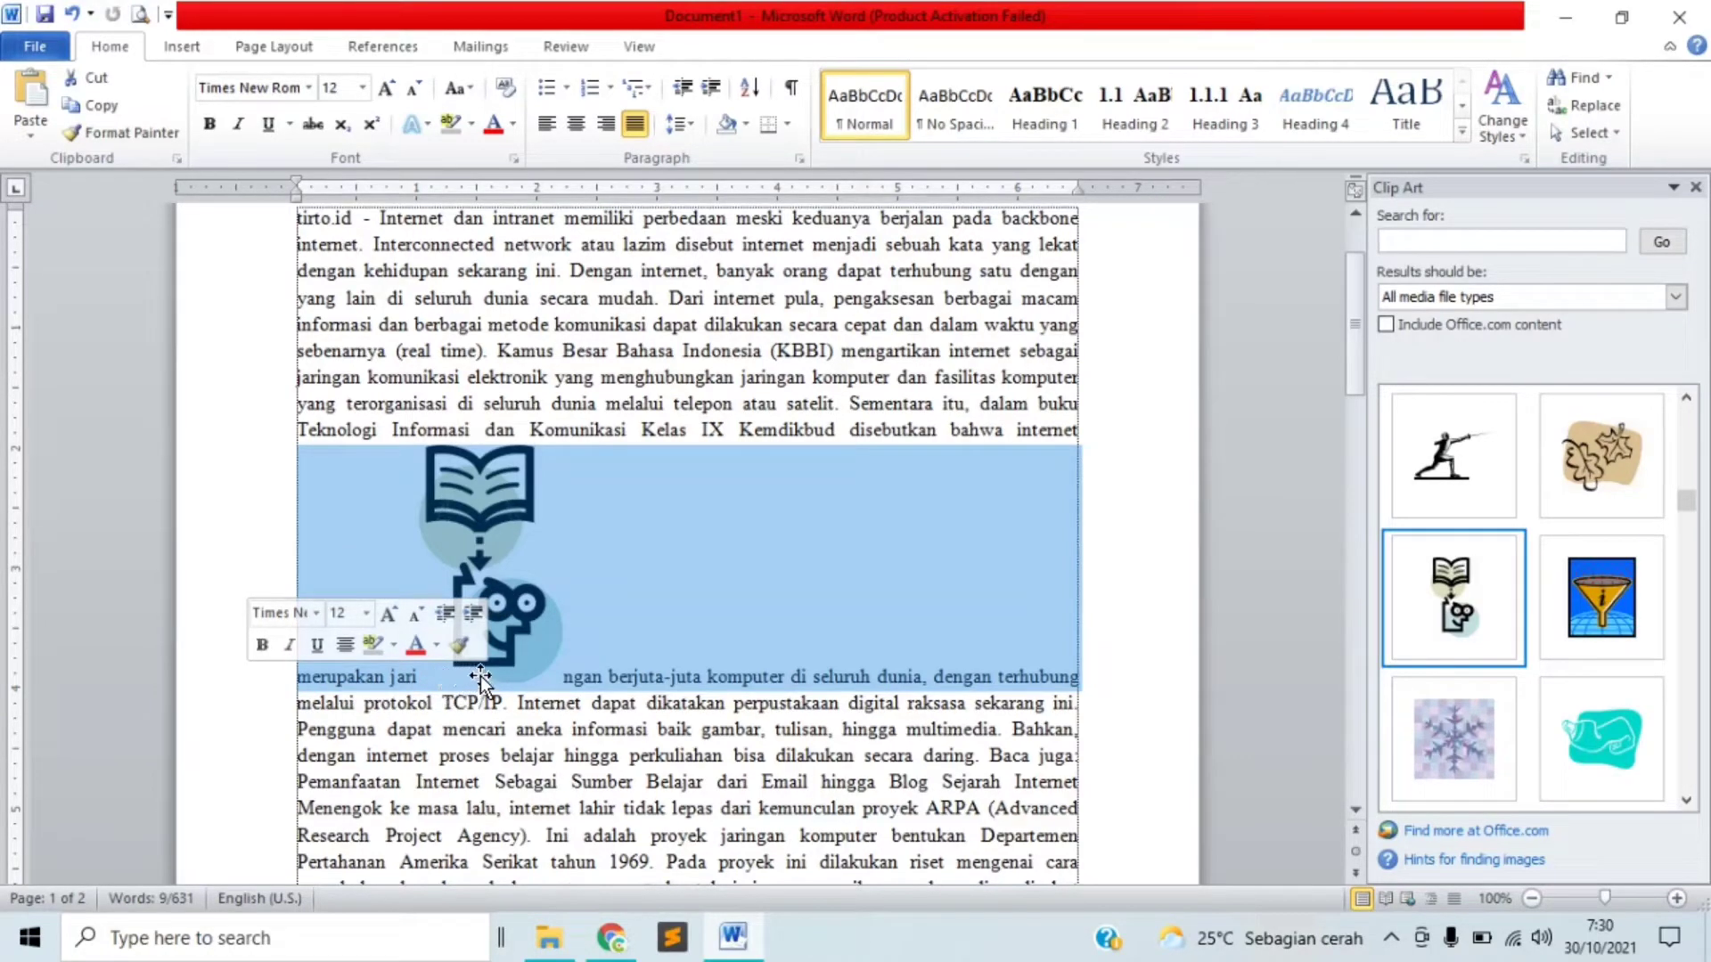
pyautogui.click(597, 672)
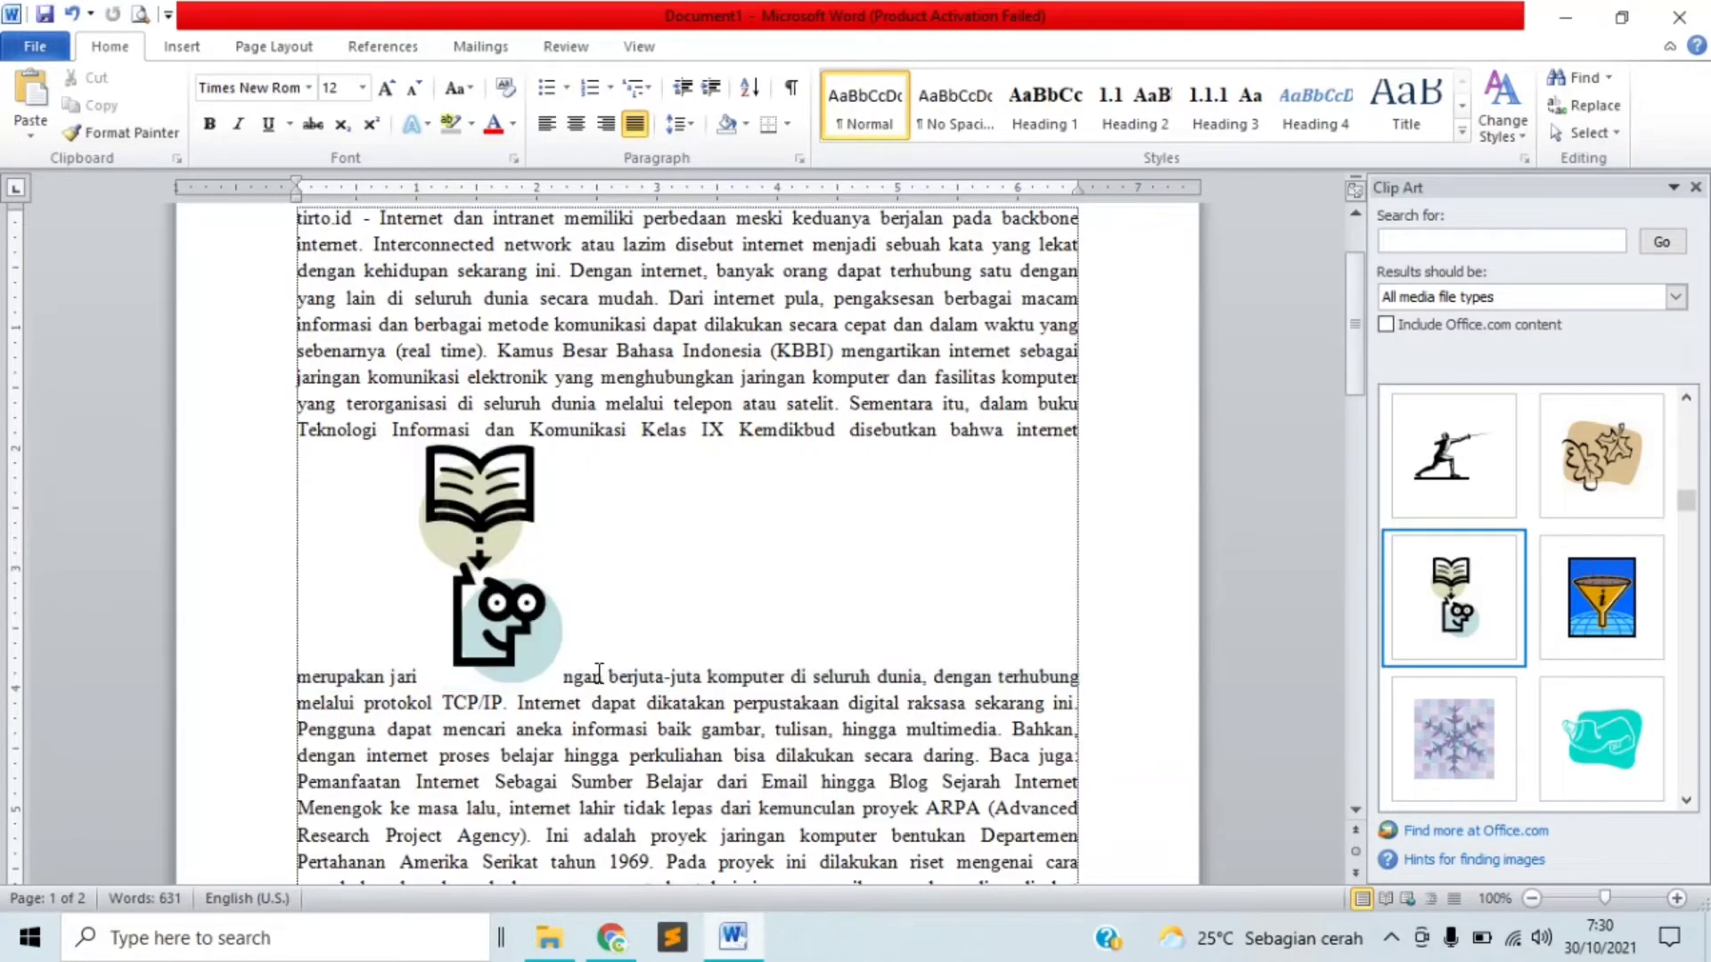
# Move the in-line picture to before "cari aneka informasi", highlight that line, and move the picture into the word "telepon".
pyautogui.moveTo(455, 585); pyautogui.dragTo(475, 695)
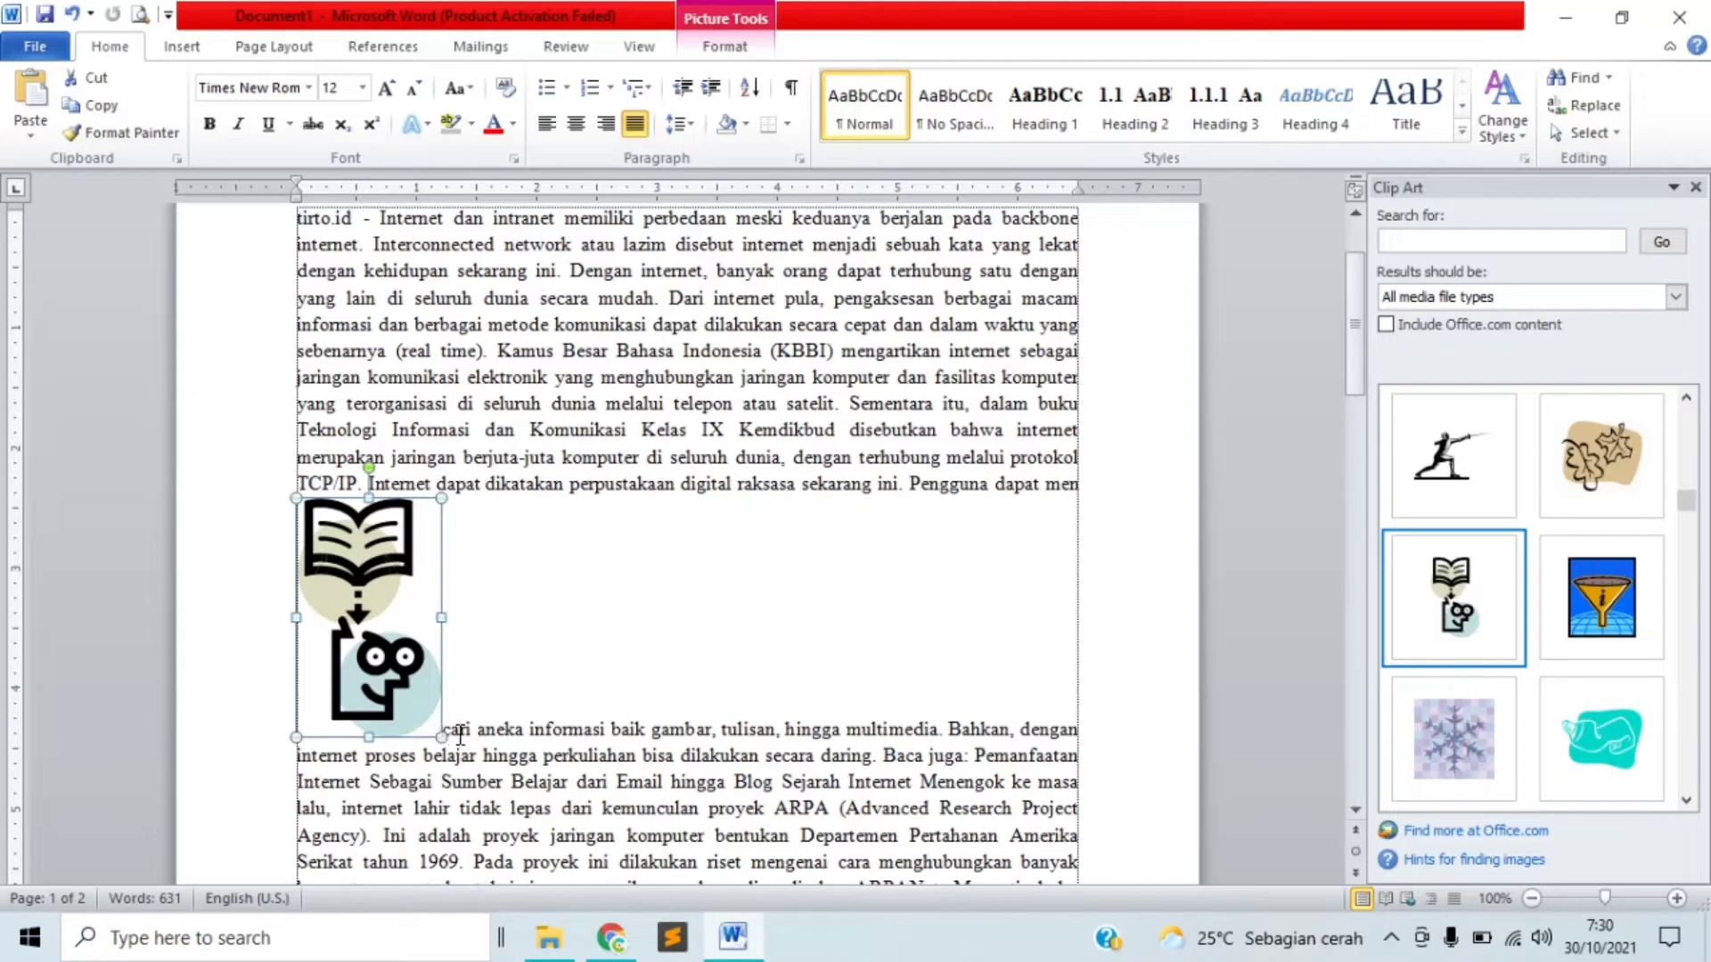
pyautogui.click(225, 742)
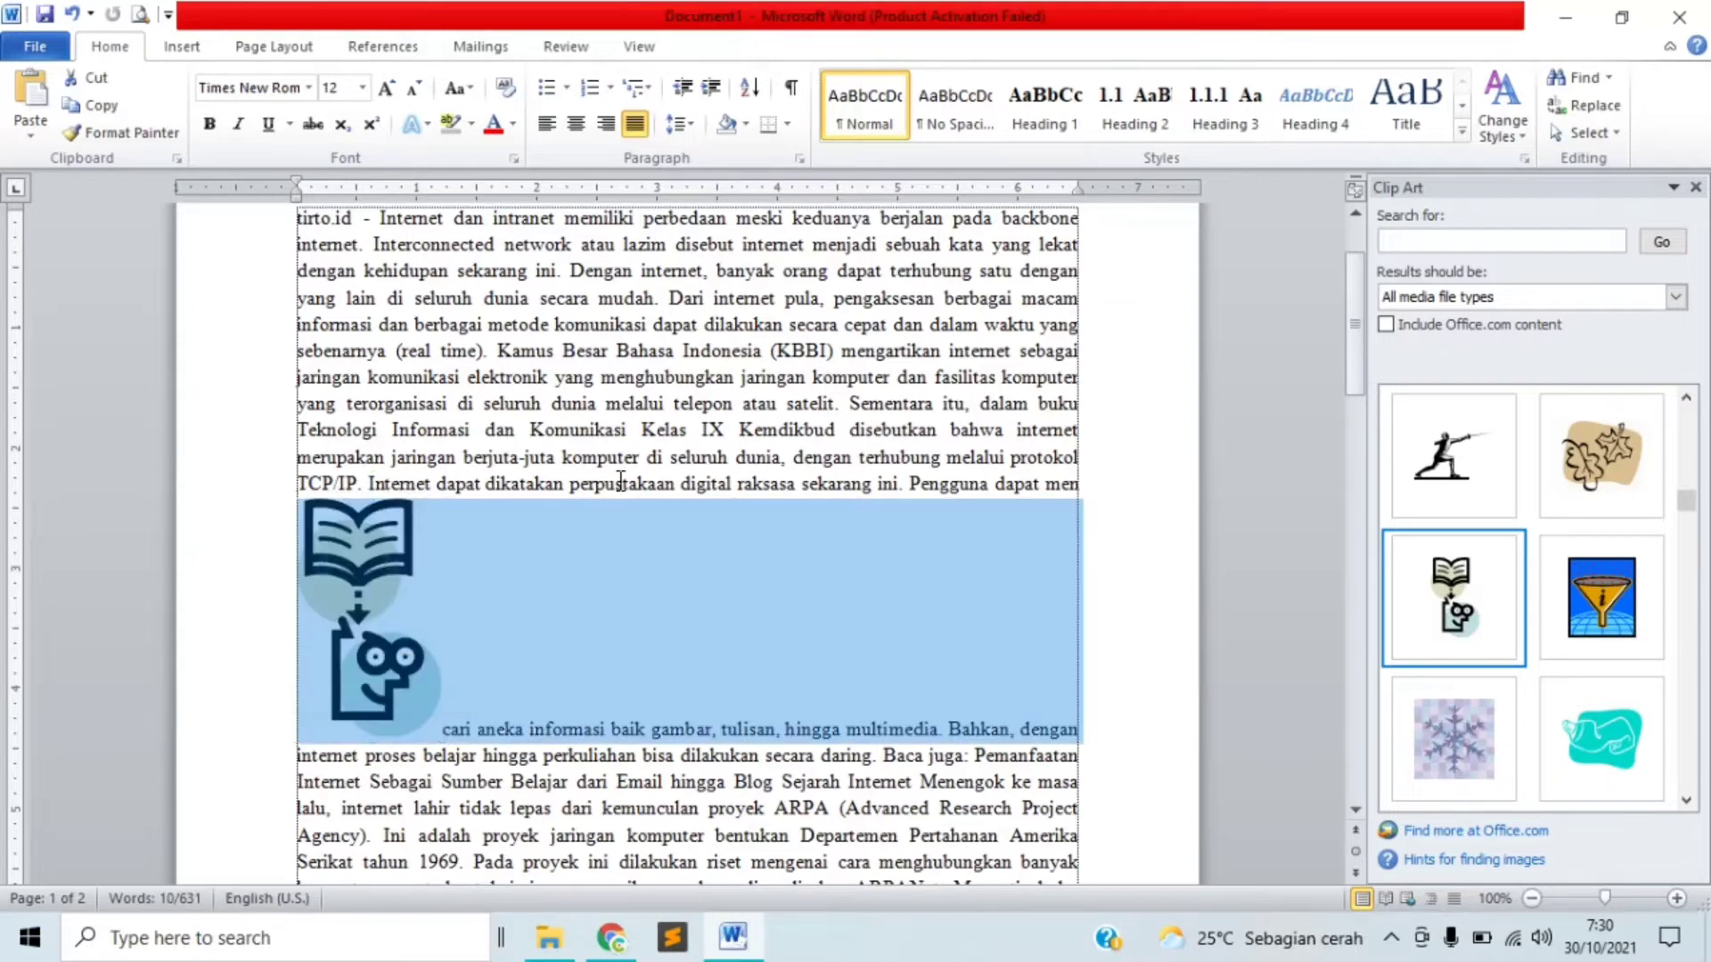
pyautogui.click(624, 484)
pyautogui.moveTo(399, 616); pyautogui.dragTo(724, 407)
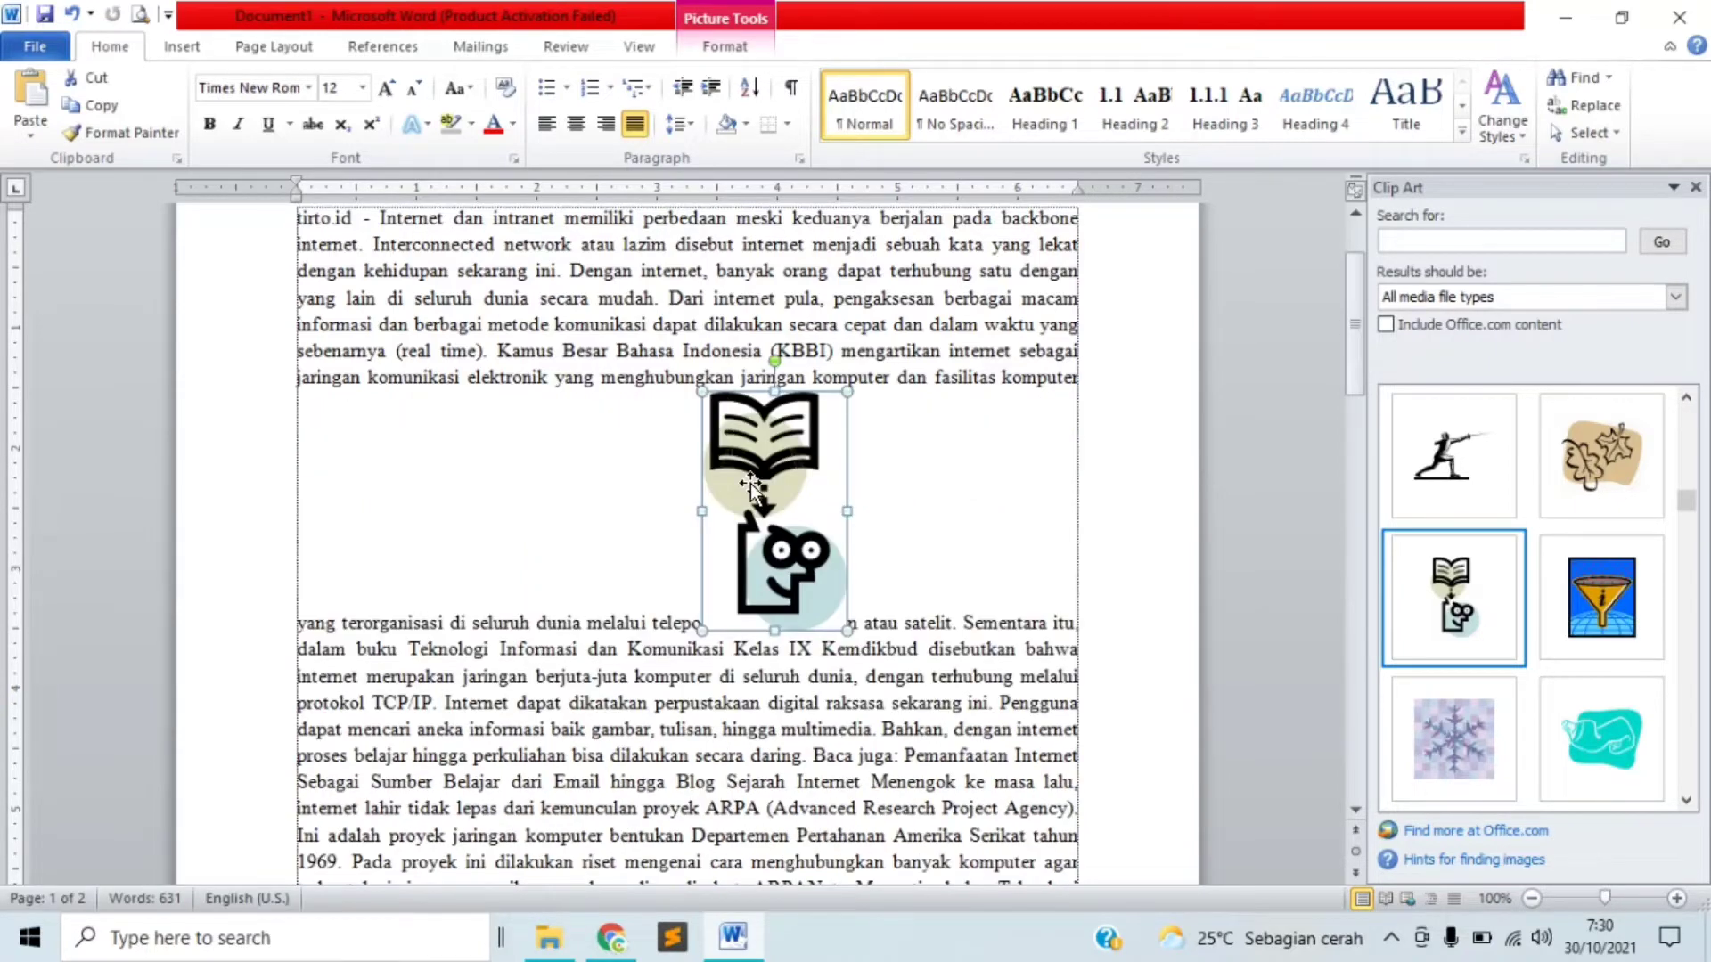
# Set the book-and-head picture's text wrapping to Square and move it near the paragraph's left side, below the "Teknologi Informasi" line.
pyautogui.click(724, 46)
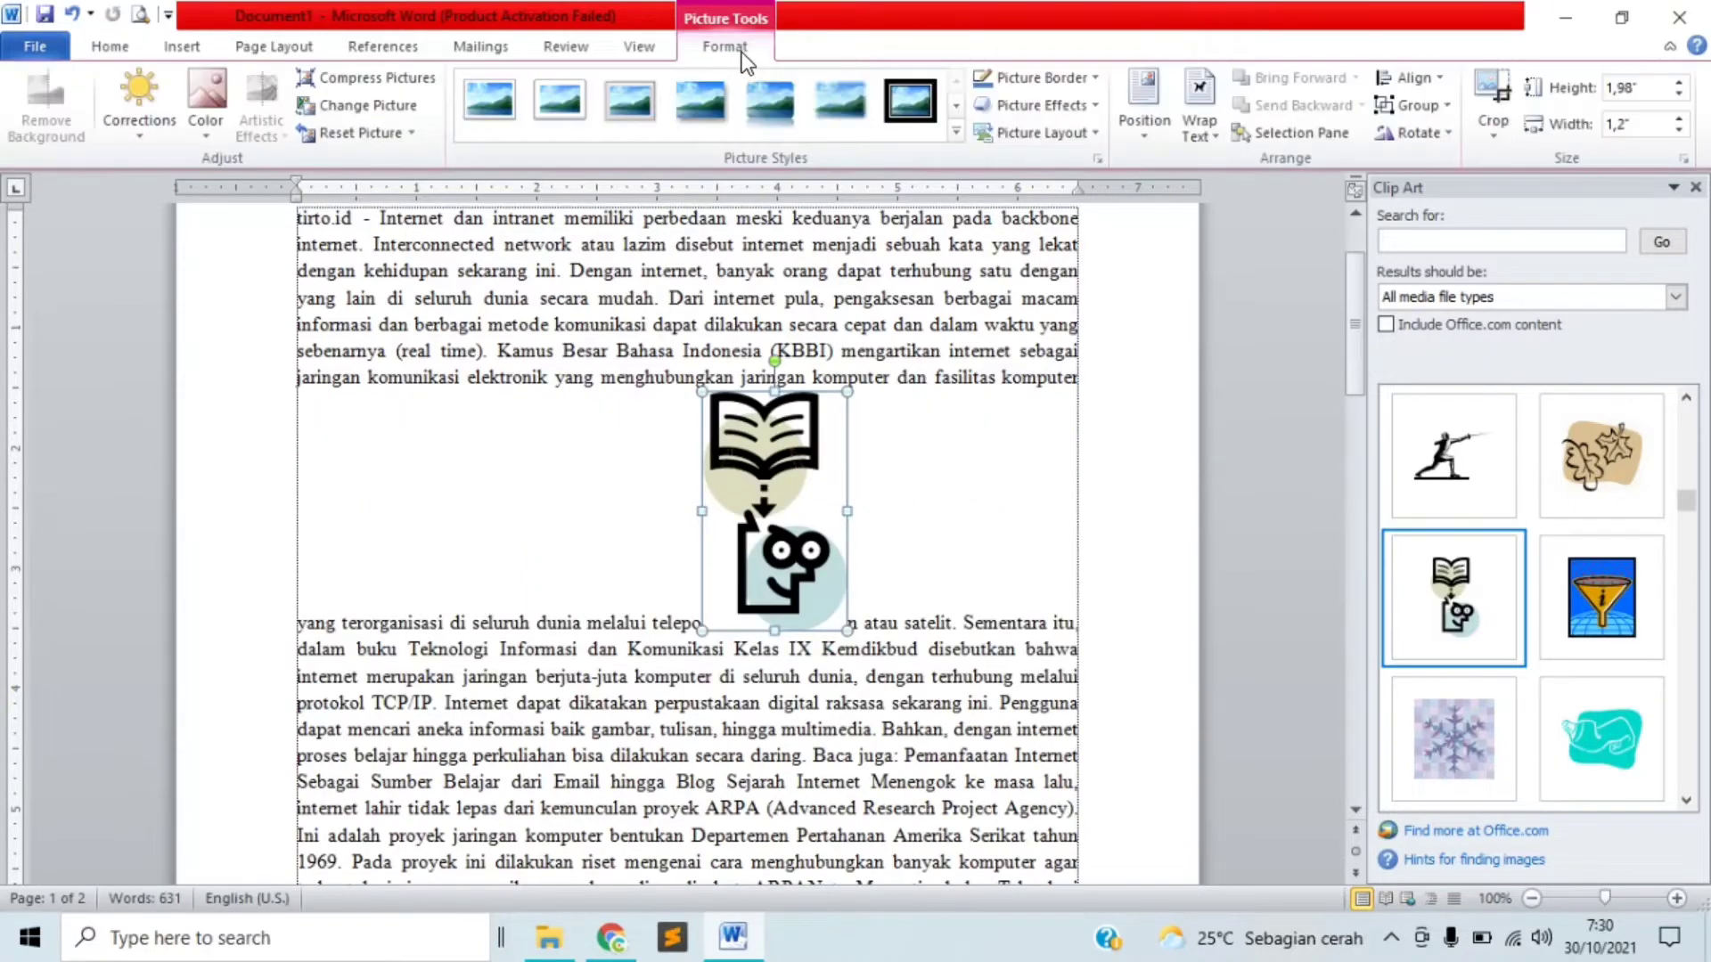
pyautogui.click(1197, 127)
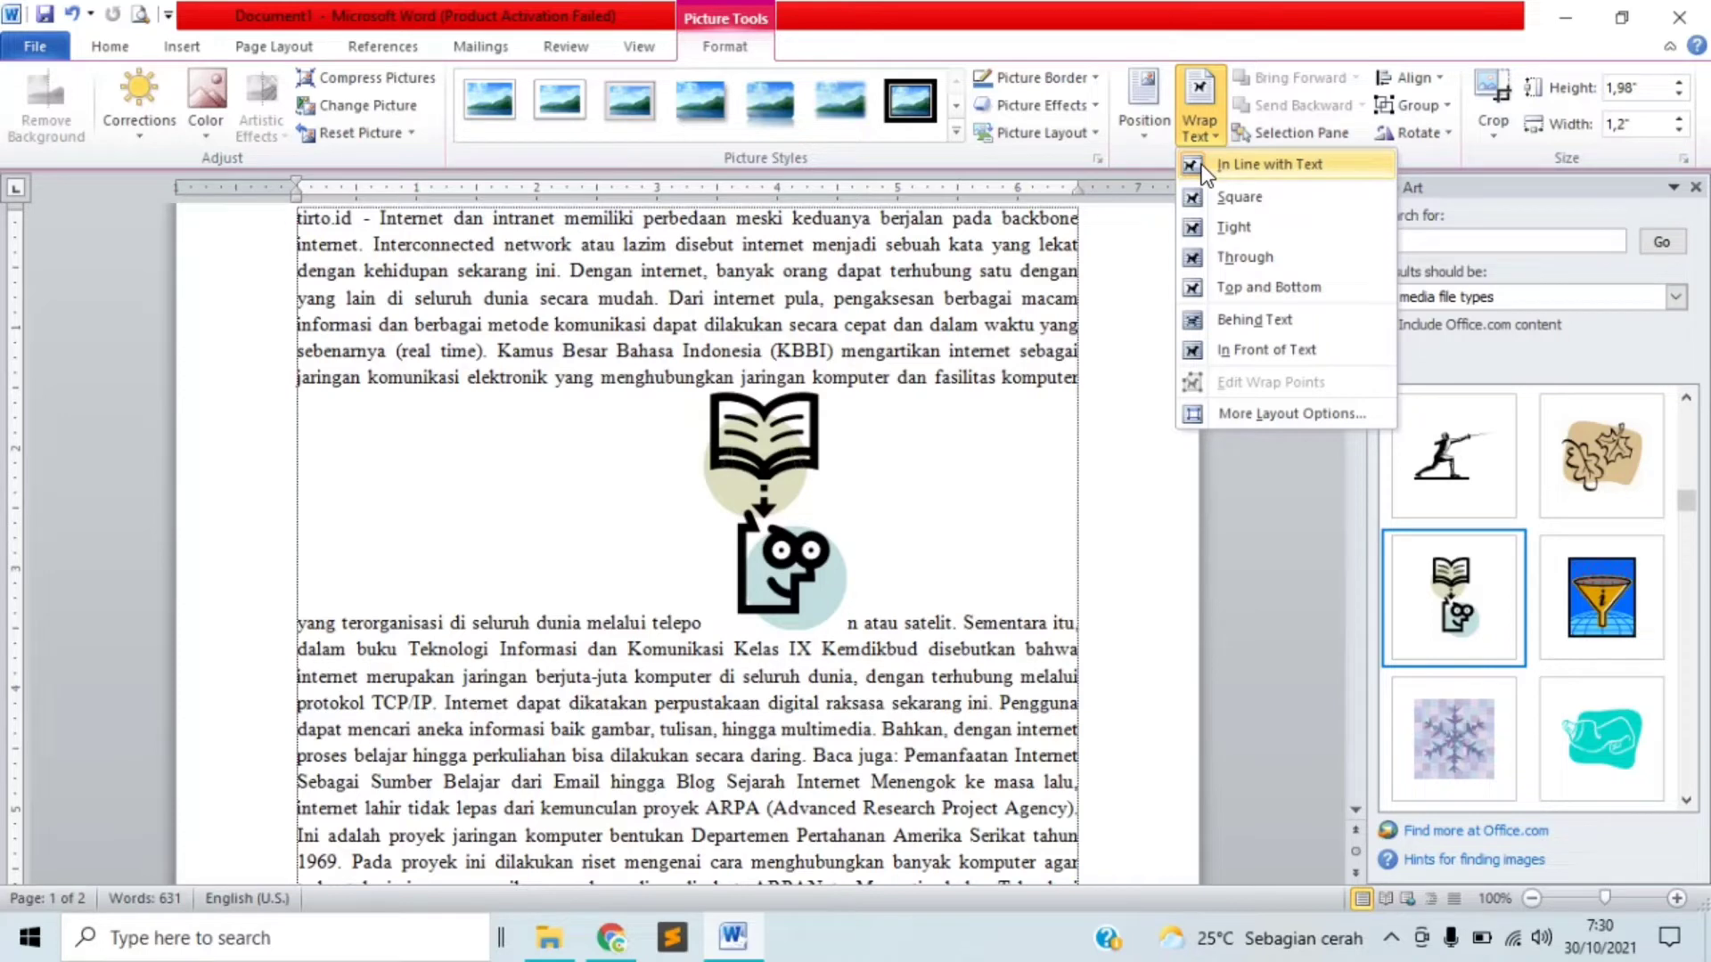
pyautogui.click(1229, 199)
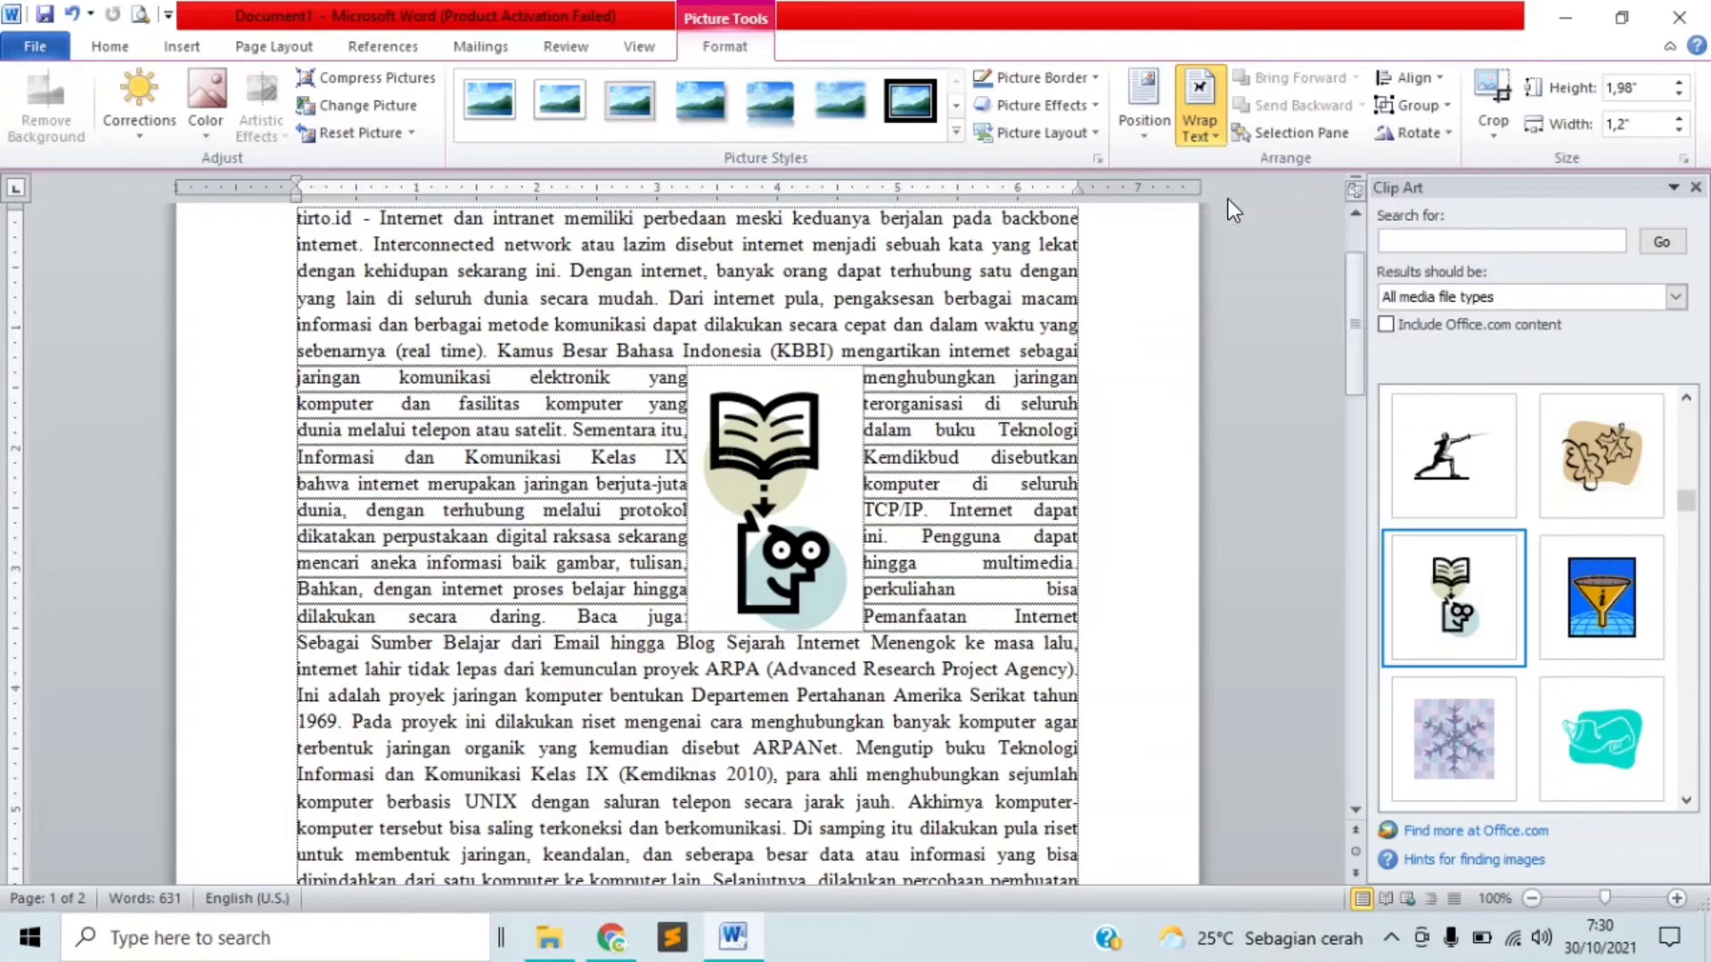
pyautogui.moveTo(804, 487); pyautogui.dragTo(692, 510)
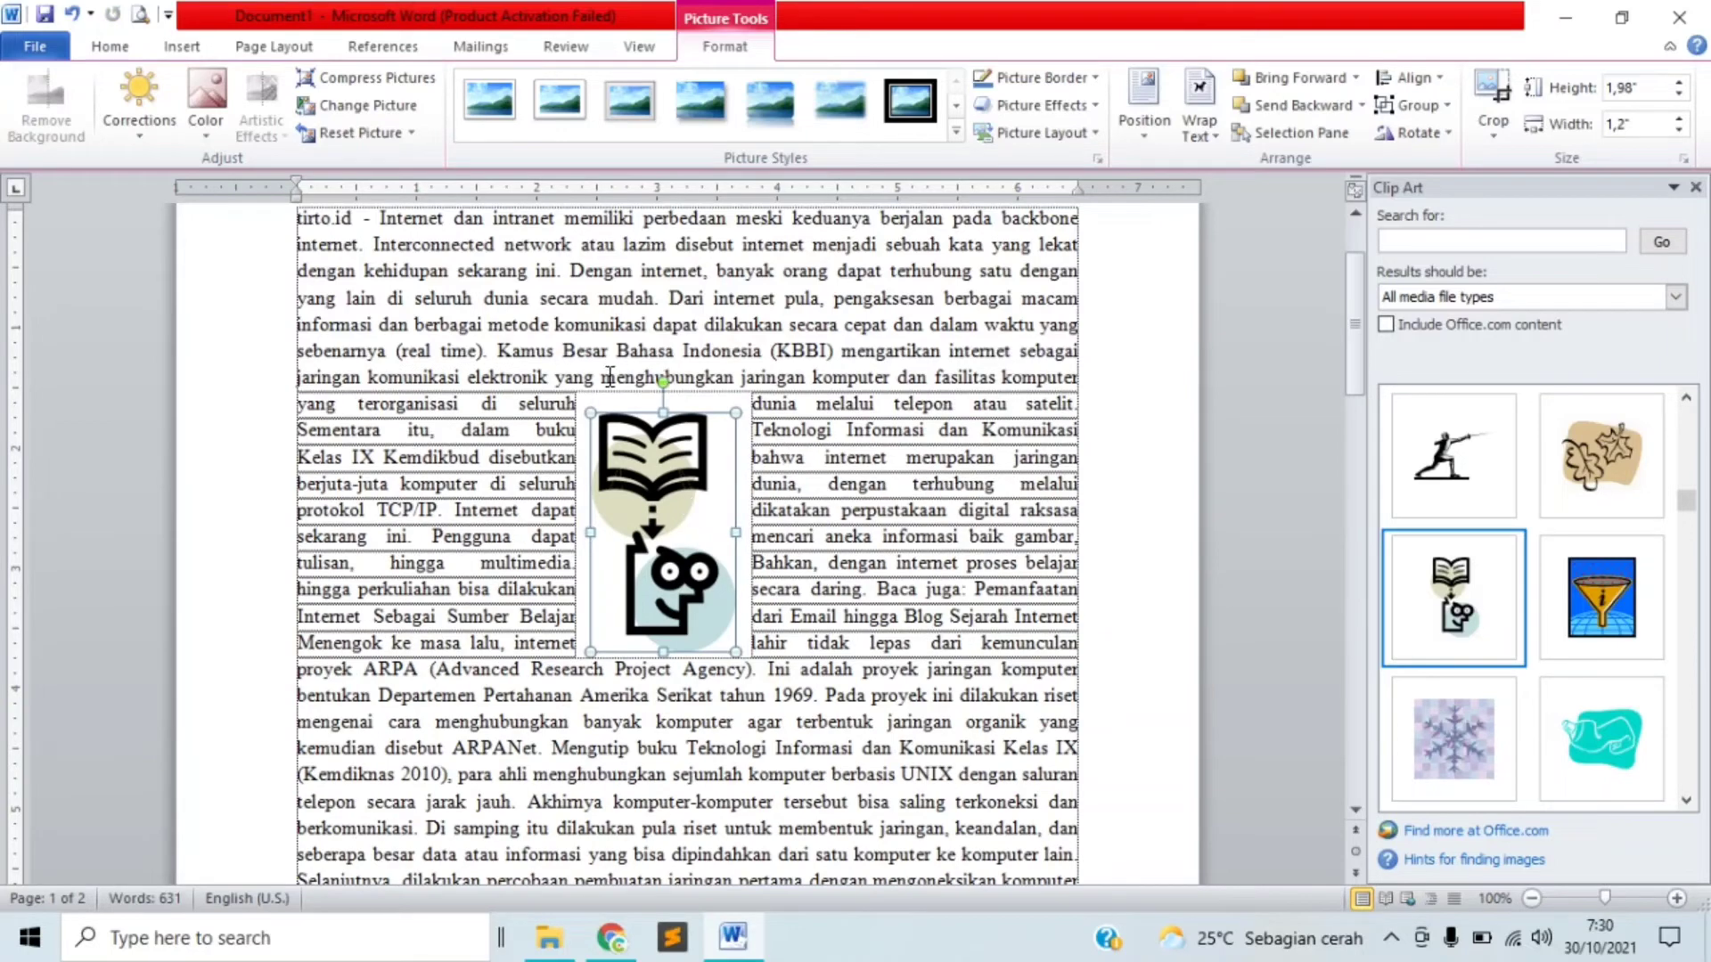
pyautogui.moveTo(662, 602); pyautogui.dragTo(477, 655)
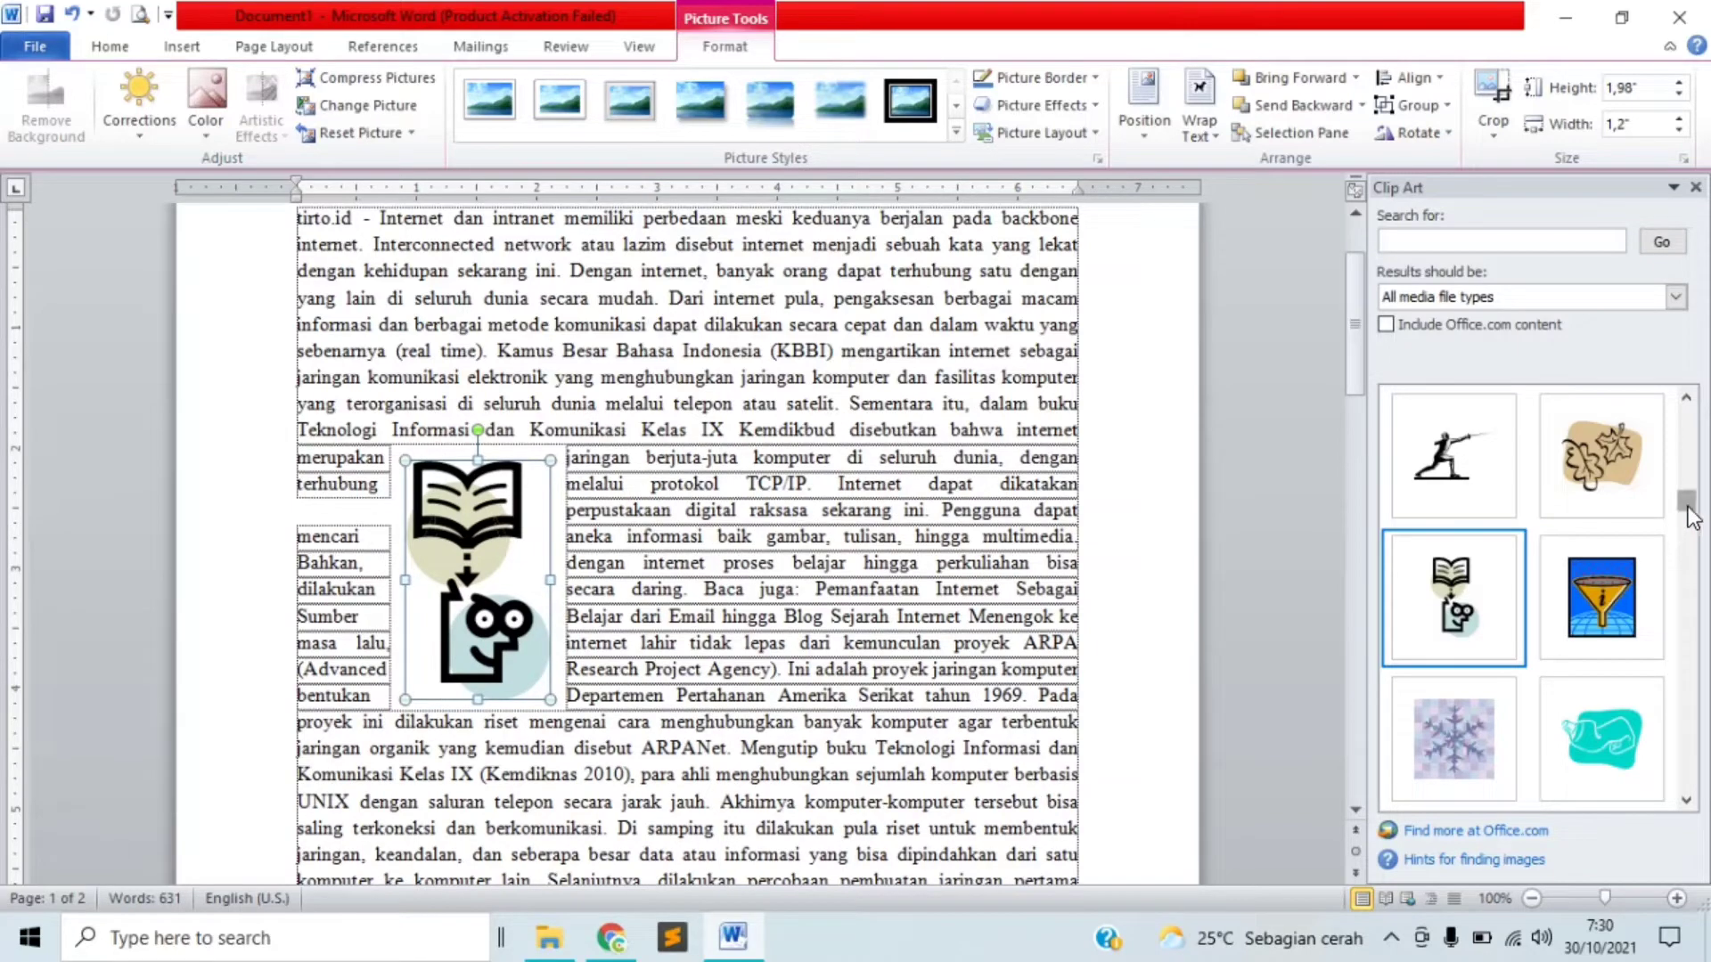
# Insert the orange soccer ball clip art into the document and set its text wrapping to Square.
pyautogui.moveTo(1688, 504); pyautogui.dragTo(1686, 493)
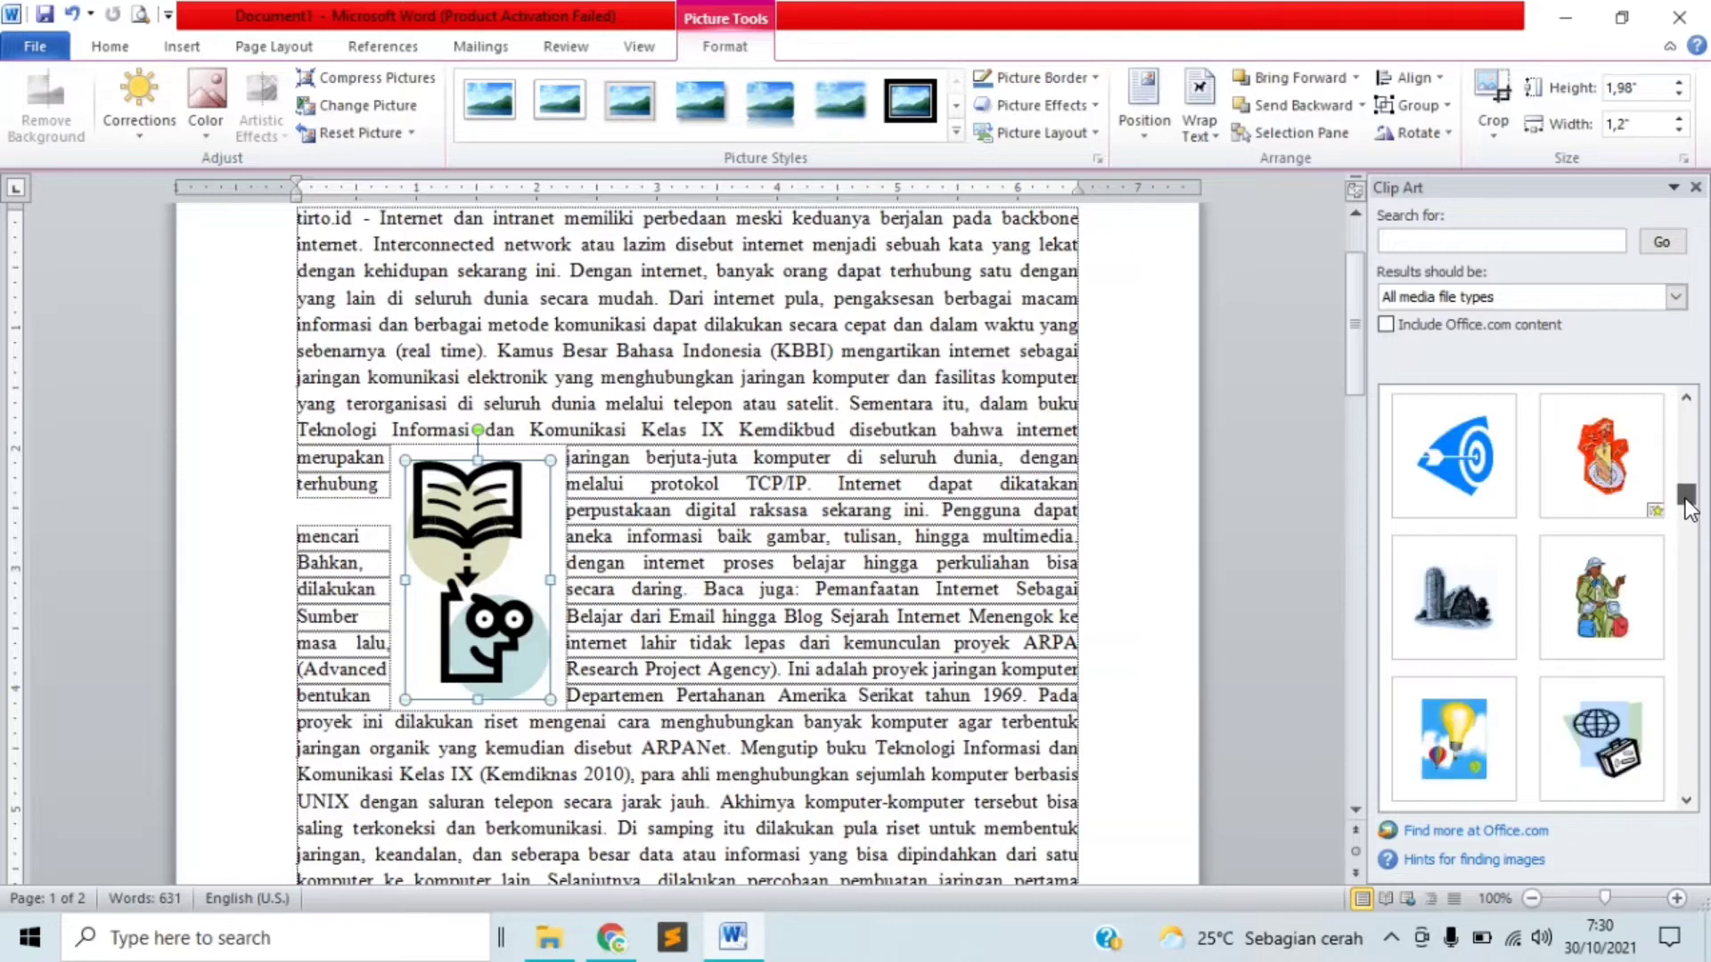
pyautogui.moveTo(1683, 490); pyautogui.dragTo(1685, 518)
pyautogui.click(1502, 602)
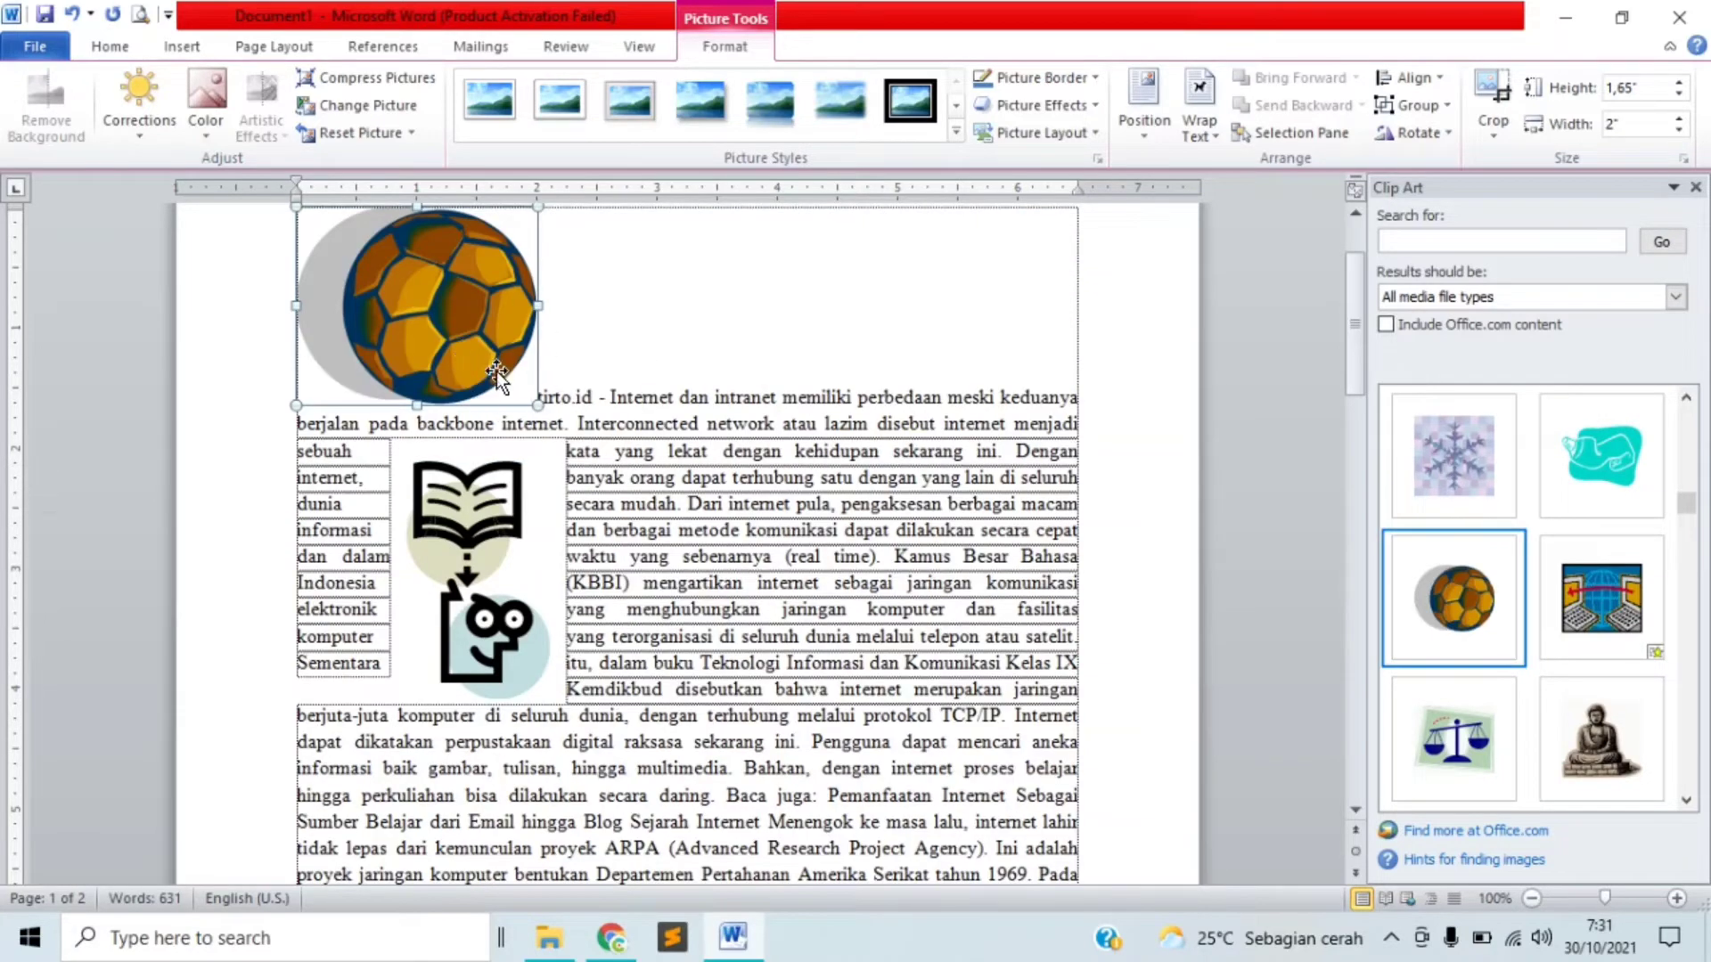
pyautogui.click(1199, 116)
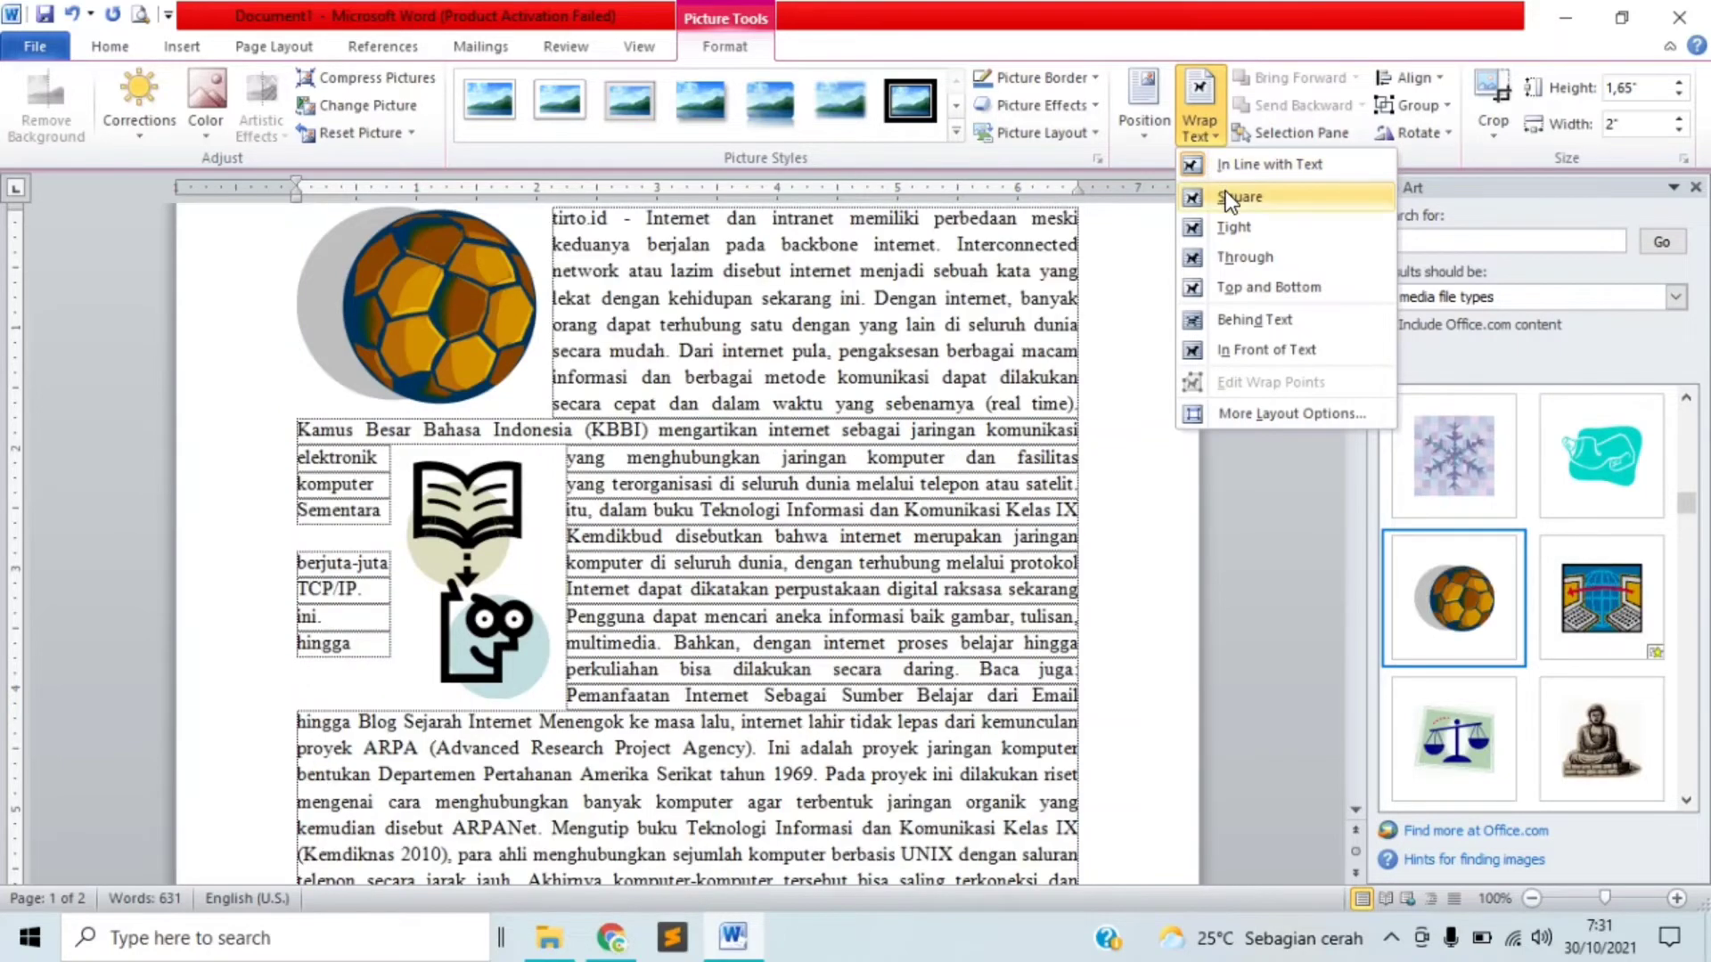
pyautogui.click(1225, 194)
# Move the ball picture to the paragraph's right side, level with the book picture, and shrink it to about 1.33" high by 1.62" wide.
pyautogui.moveTo(359, 332); pyautogui.dragTo(710, 320)
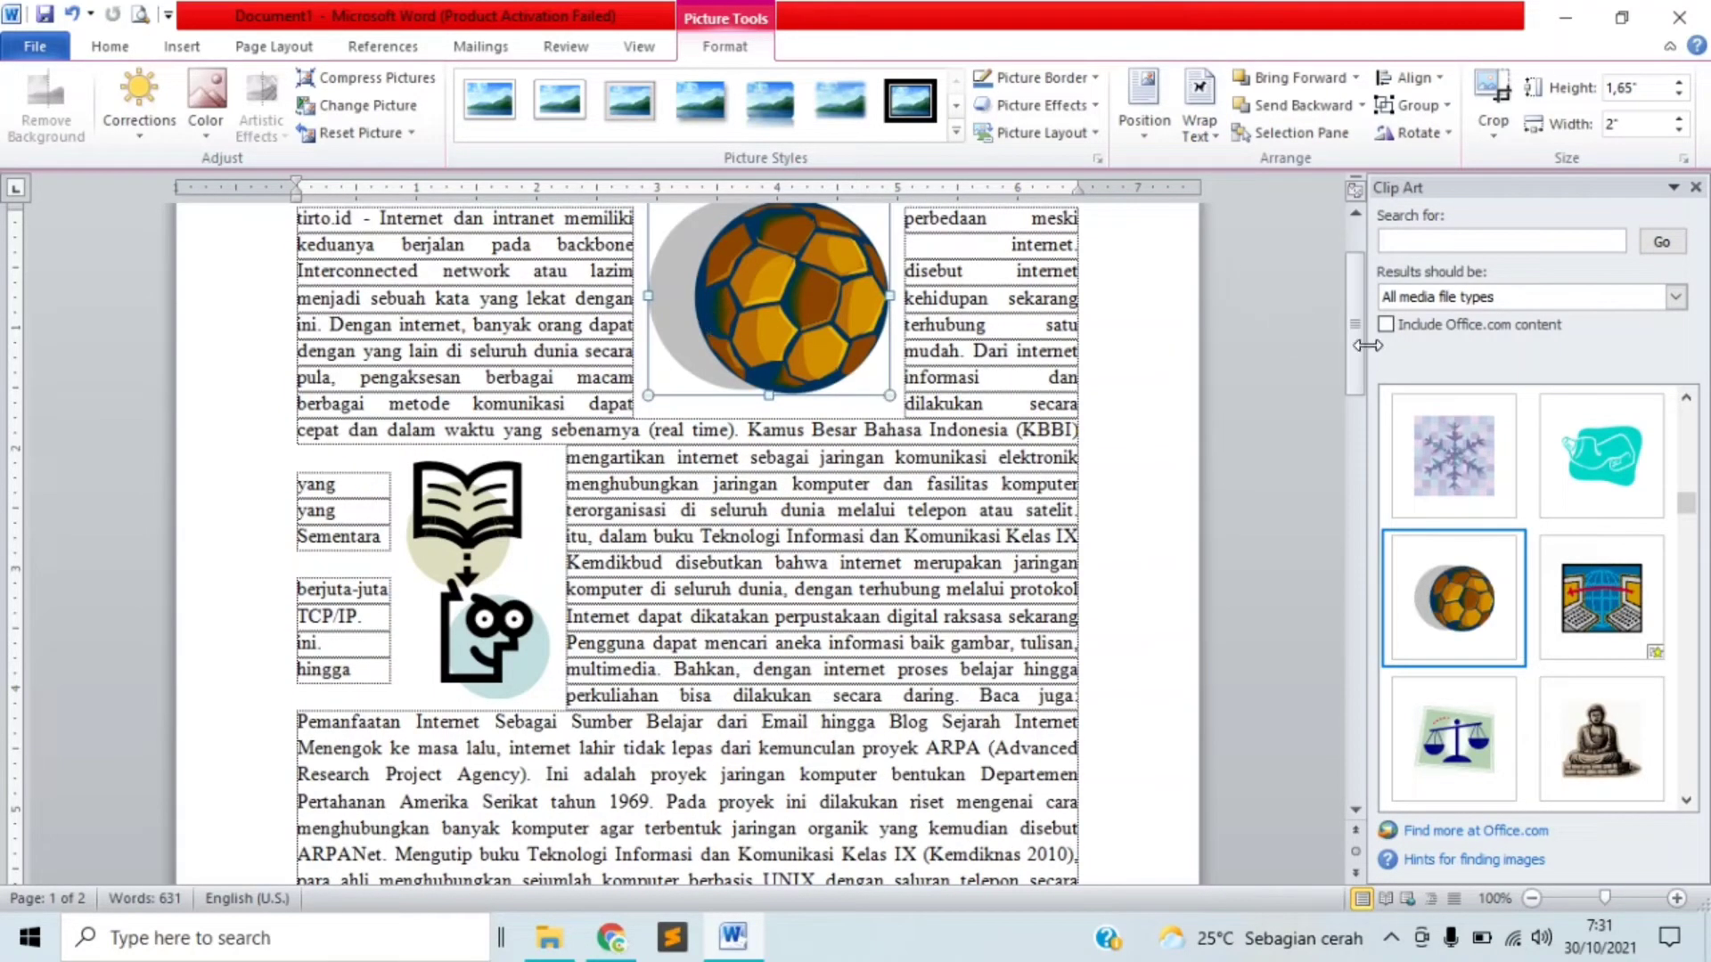
pyautogui.moveTo(1357, 344); pyautogui.dragTo(1349, 292)
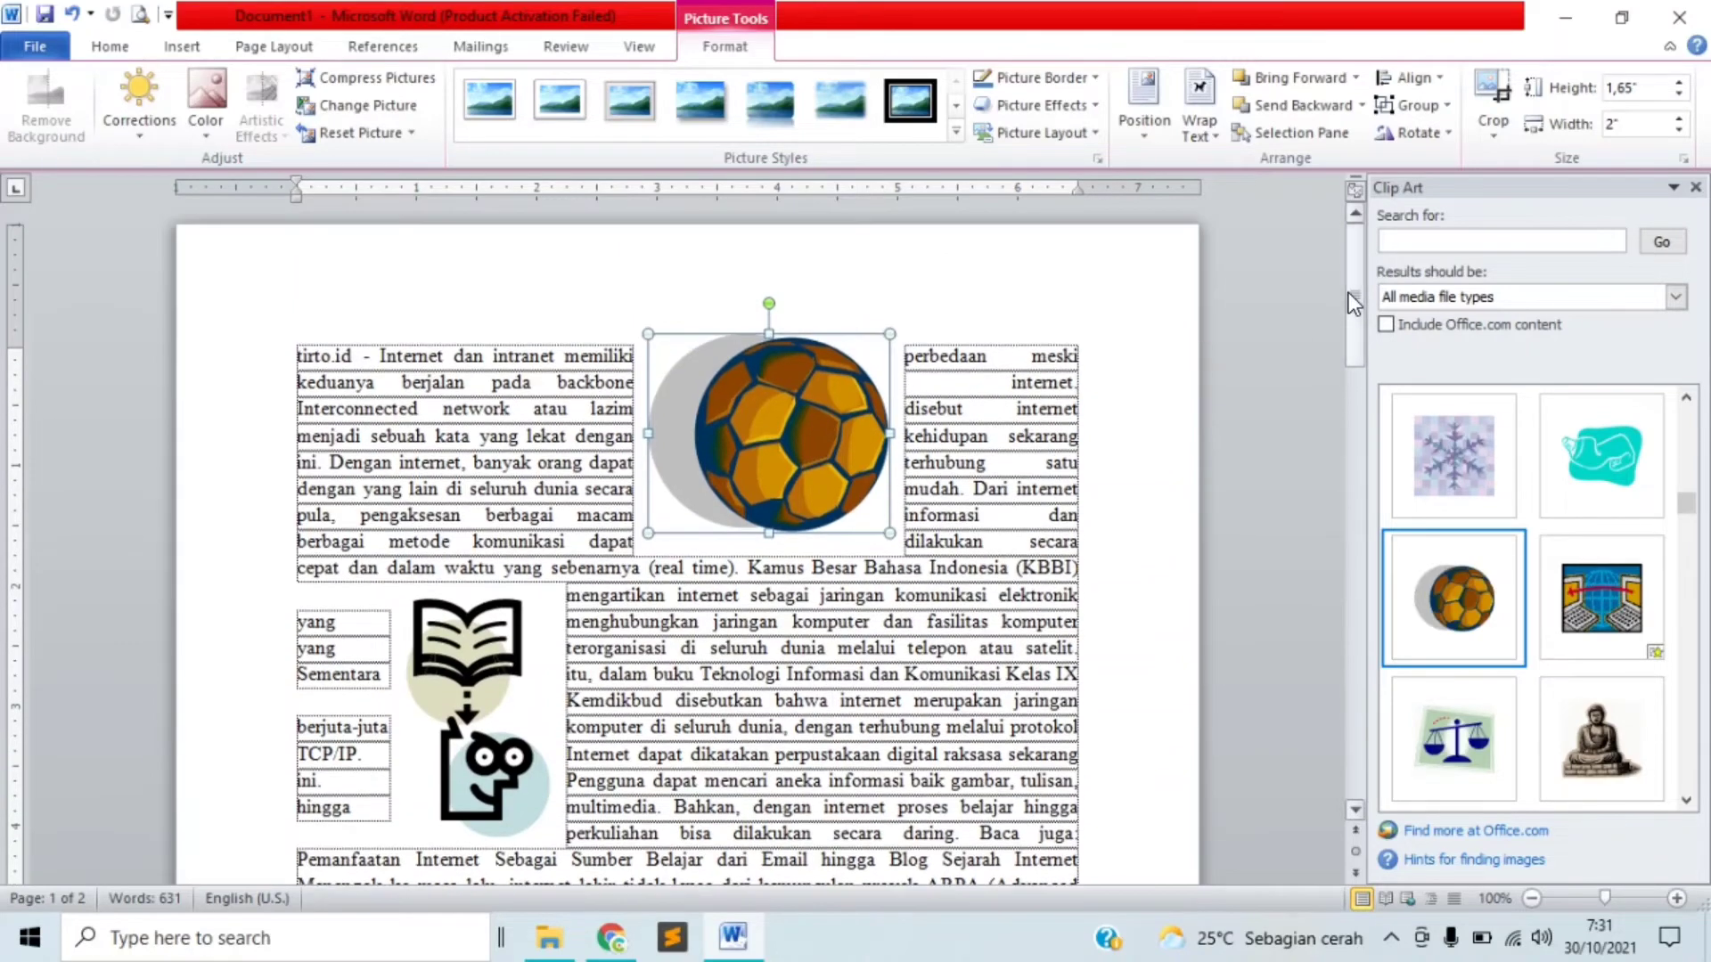
pyautogui.click(1192, 141)
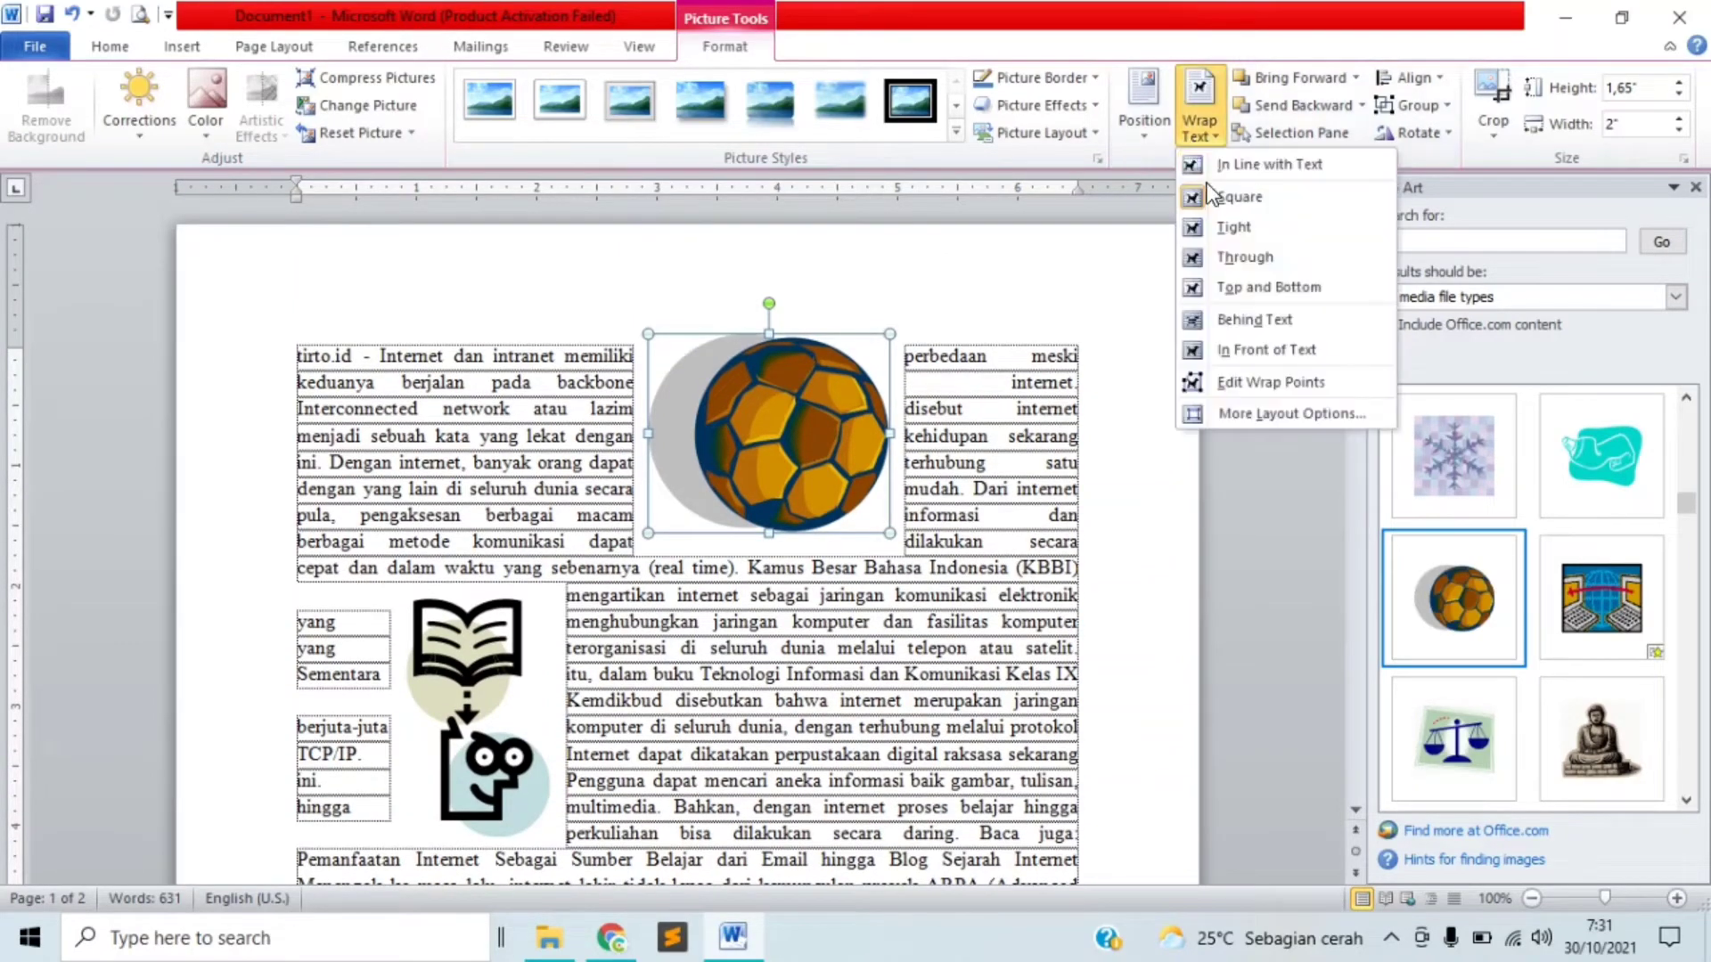
pyautogui.click(1192, 116)
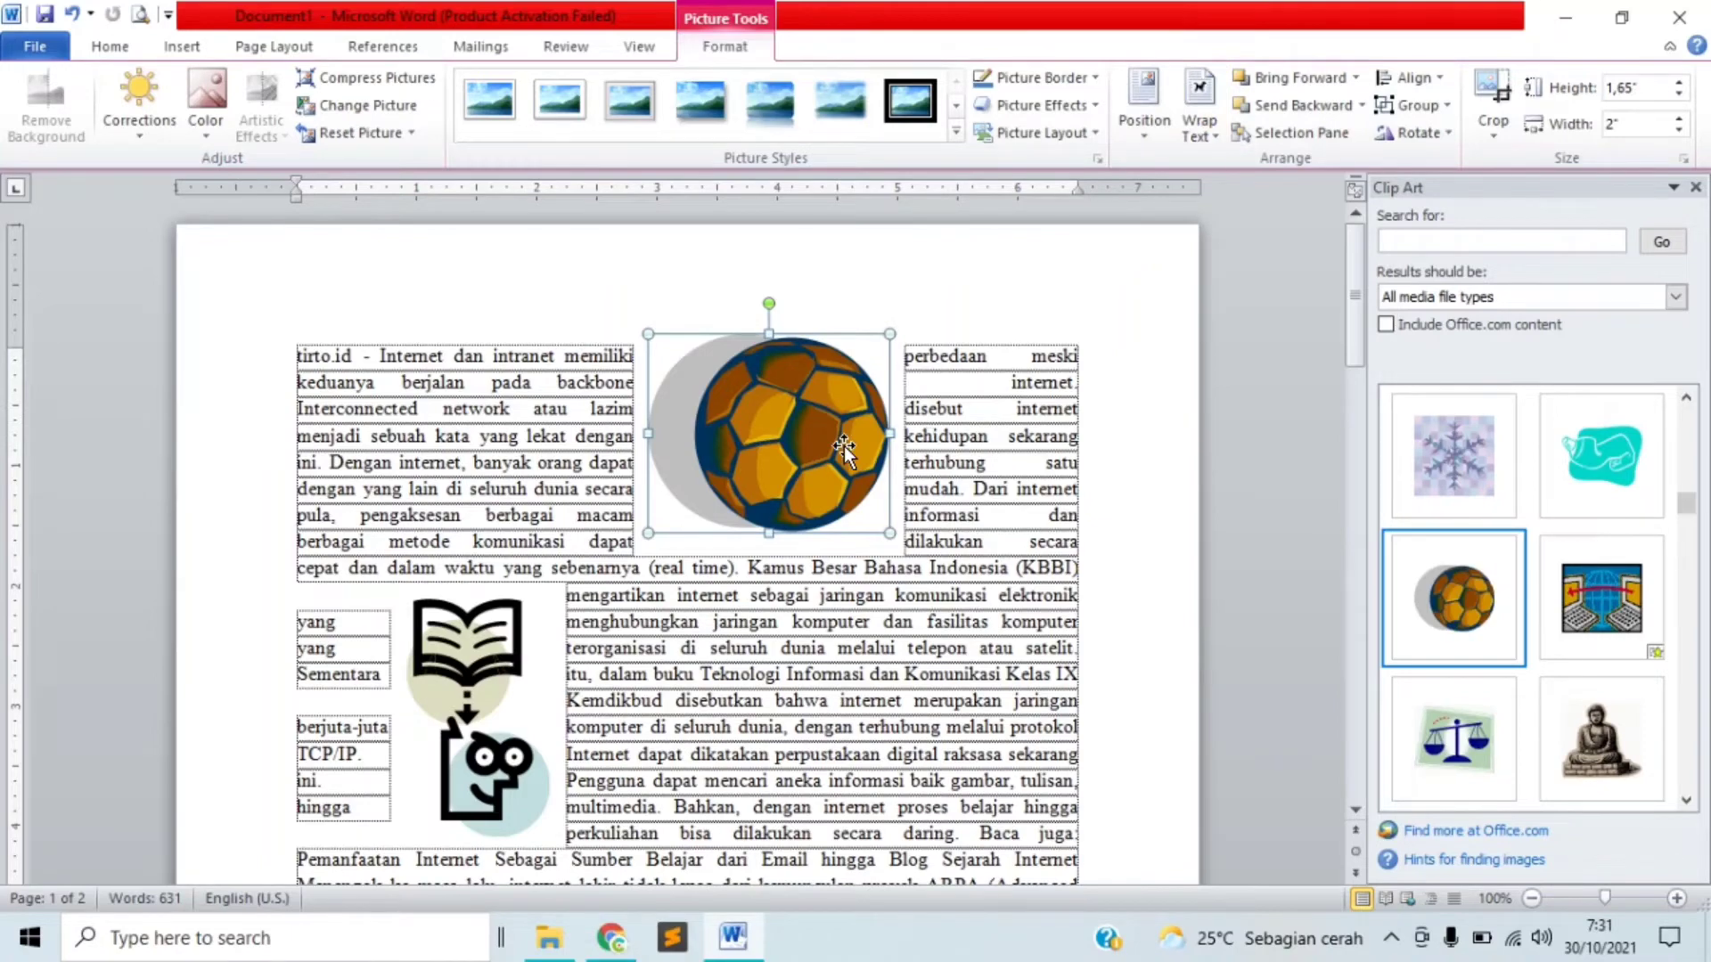
pyautogui.moveTo(843, 446); pyautogui.dragTo(971, 704)
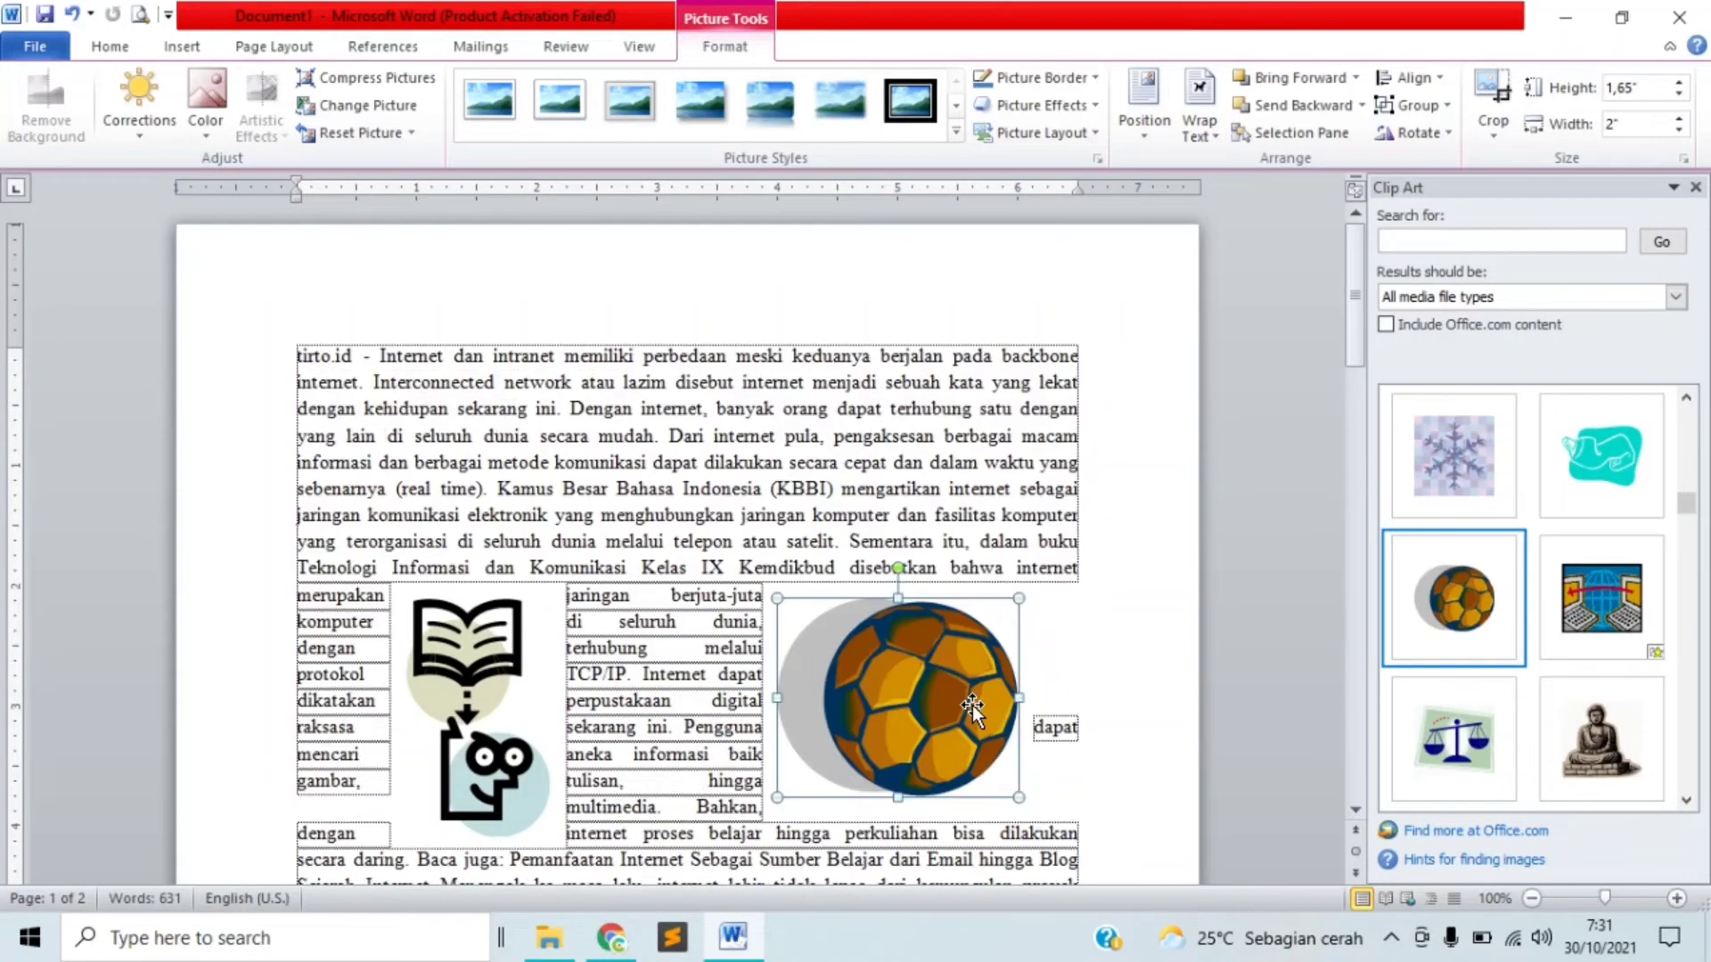
pyautogui.moveTo(774, 795); pyautogui.dragTo(852, 758)
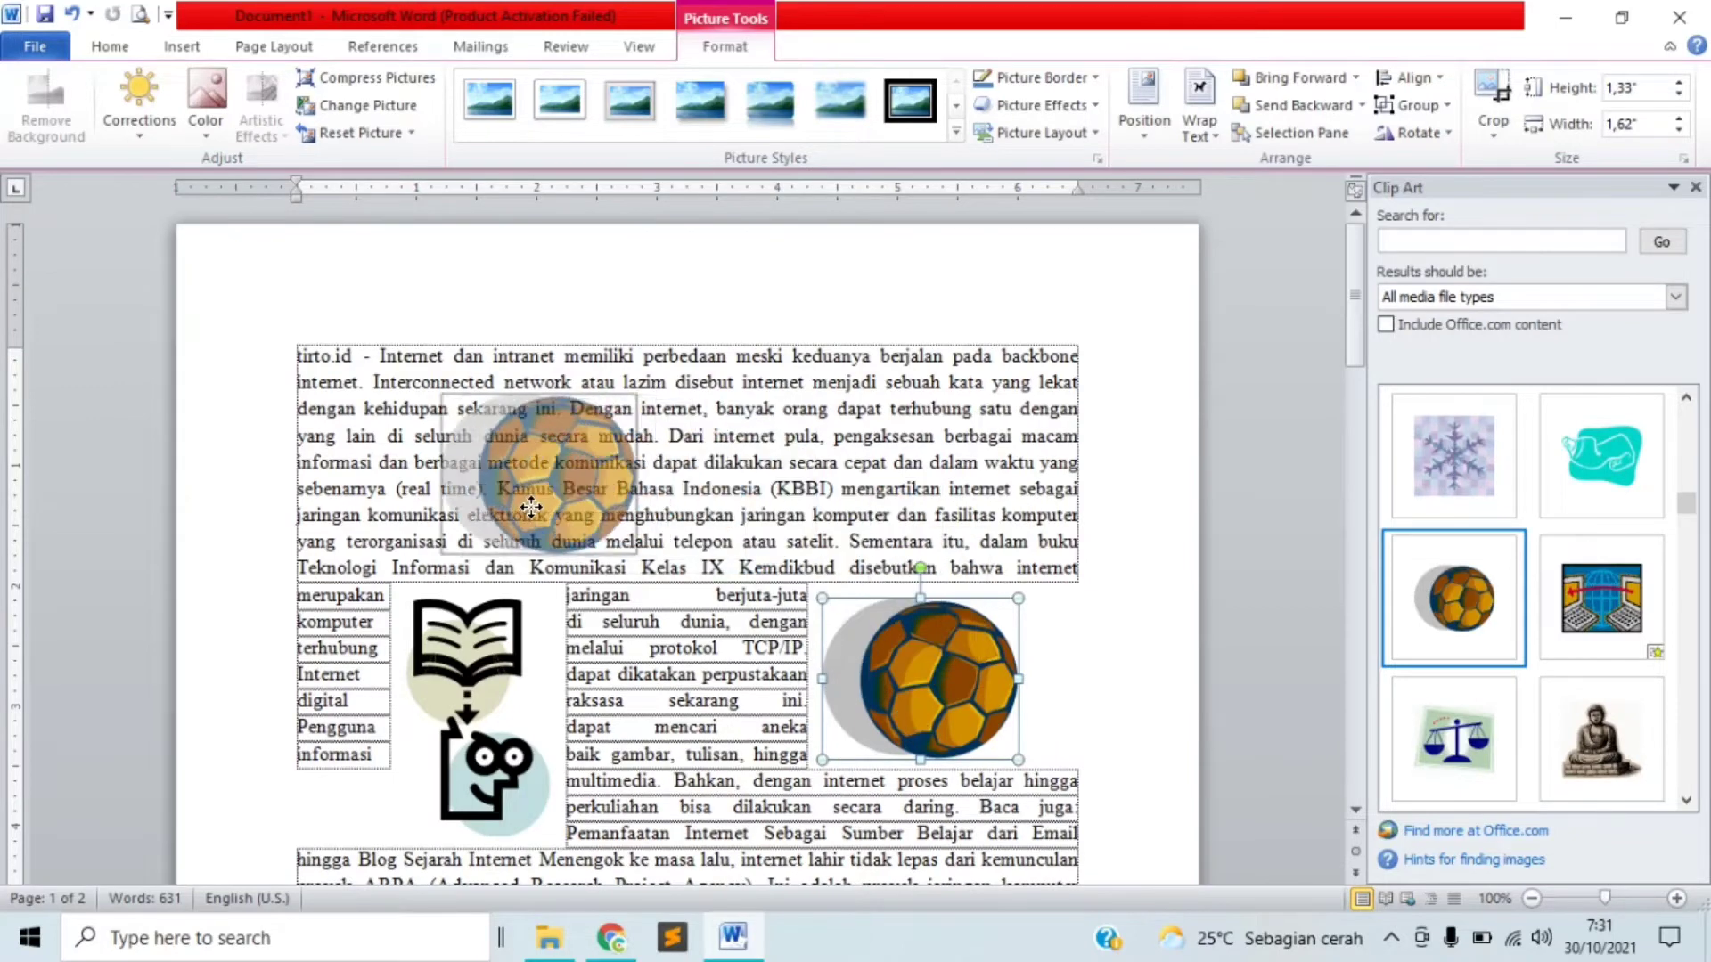